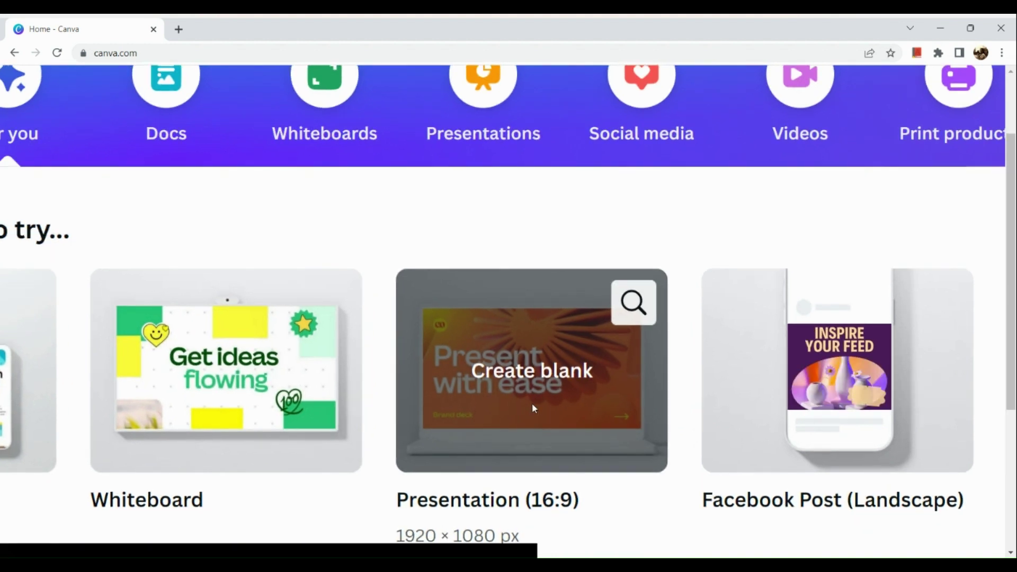
Create a blank 16:9 presentation, add two more blank pages, and return to page 1
left_click(533, 409)
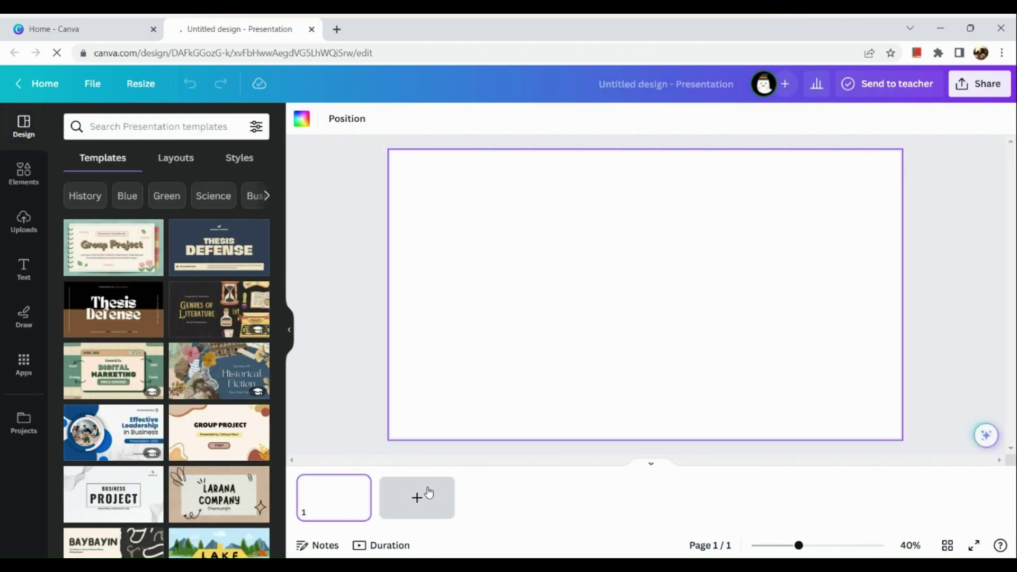
left_click(429, 493)
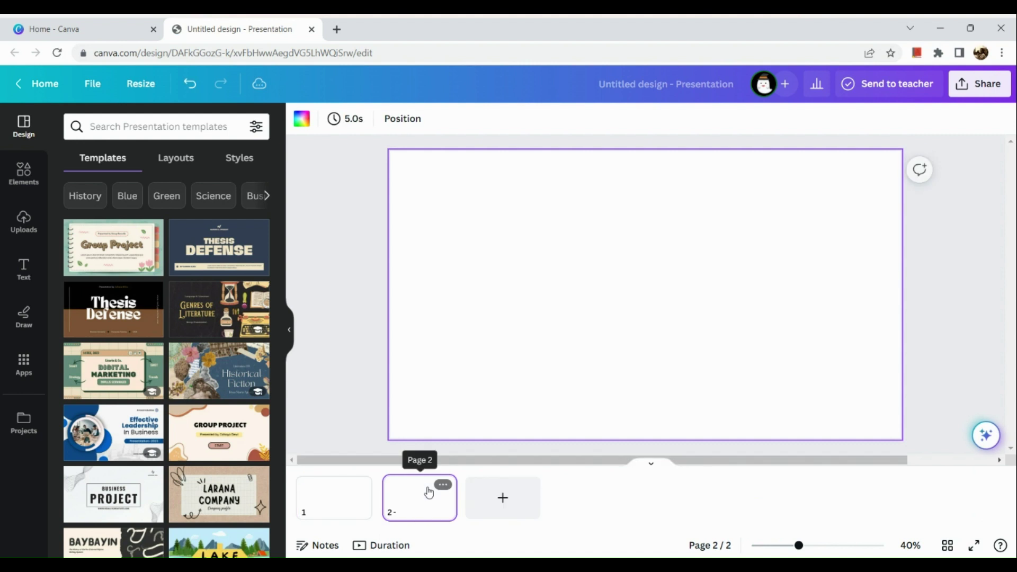
left_click(498, 494)
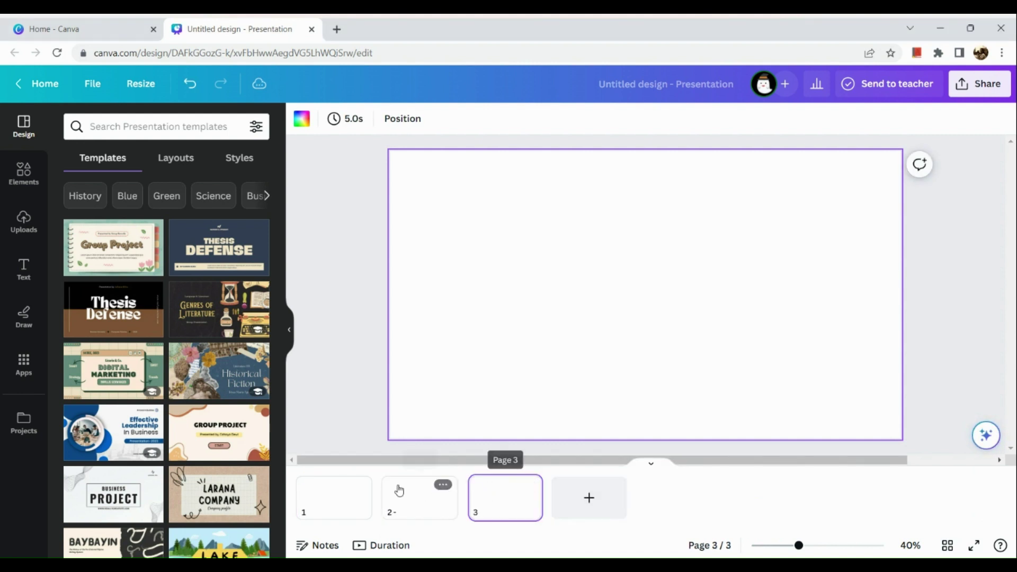
left_click(357, 484)
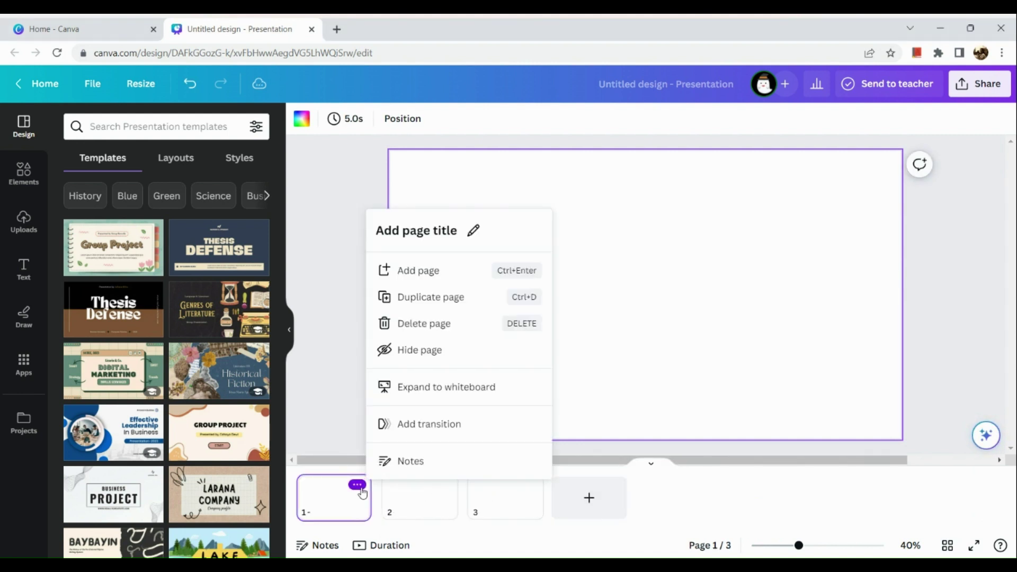
left_click(322, 366)
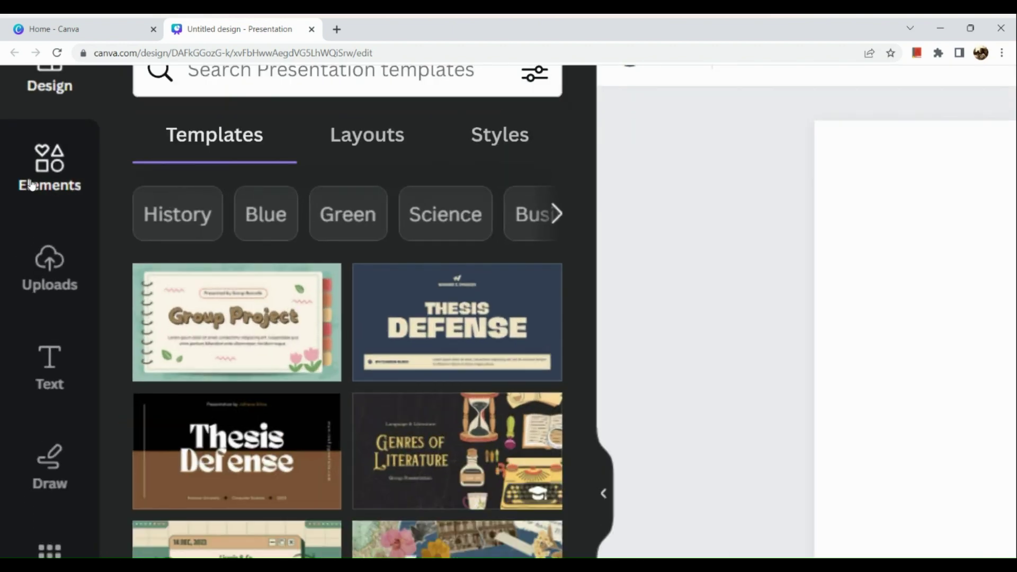
Open the full photo collection from the design elements and browse its suggested topics
left_click(26, 177)
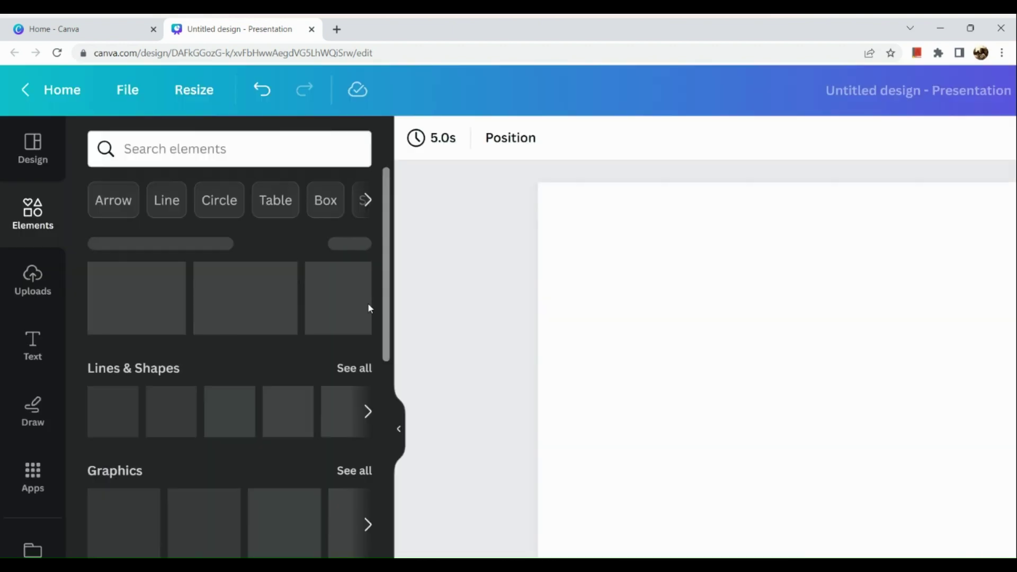
scroll(266, 403, "down", 3)
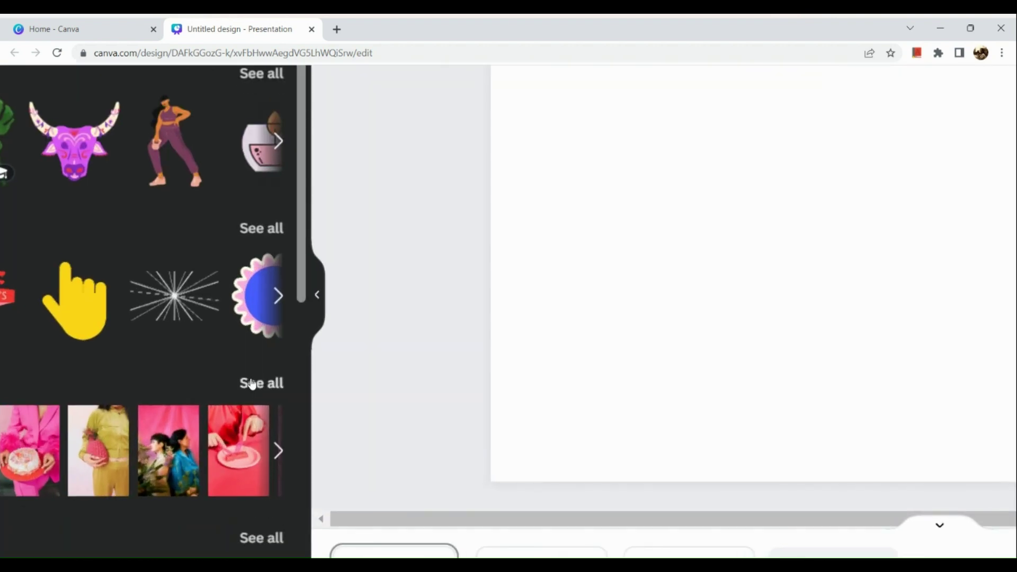
left_click(251, 384)
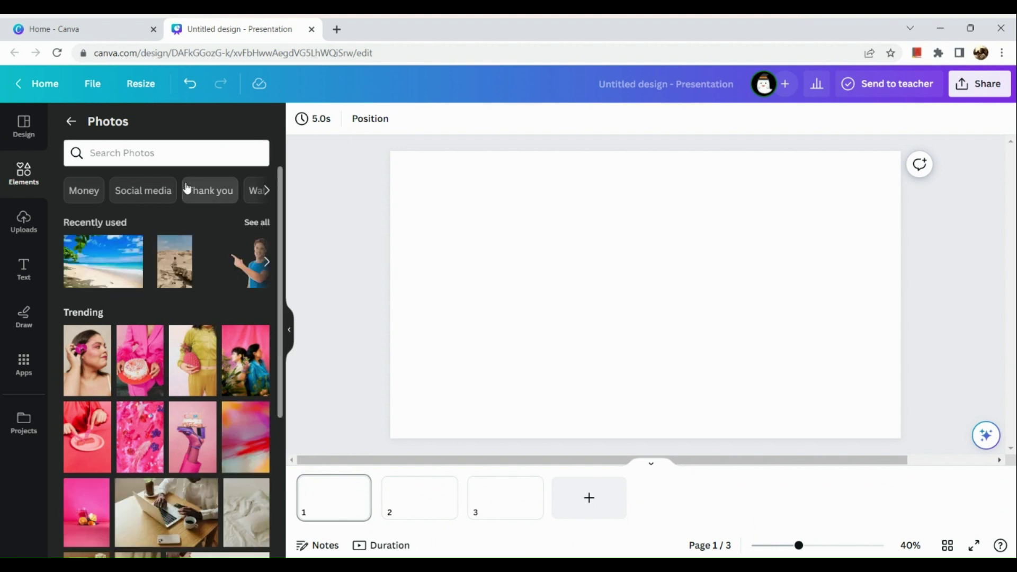
scroll(187, 189, "right", 3)
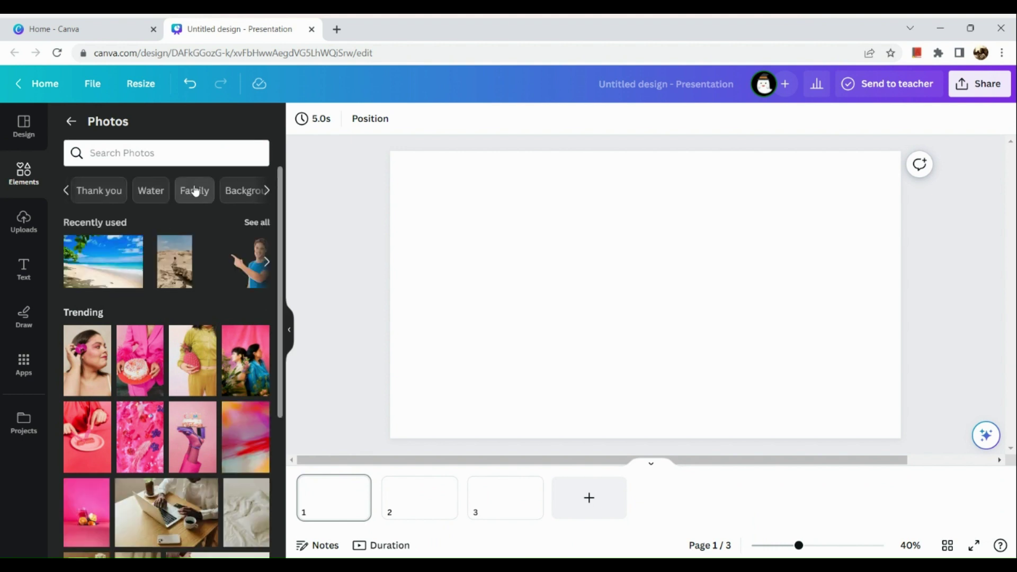
View the Family photos and look through the related topic suggestions
left_click(196, 191)
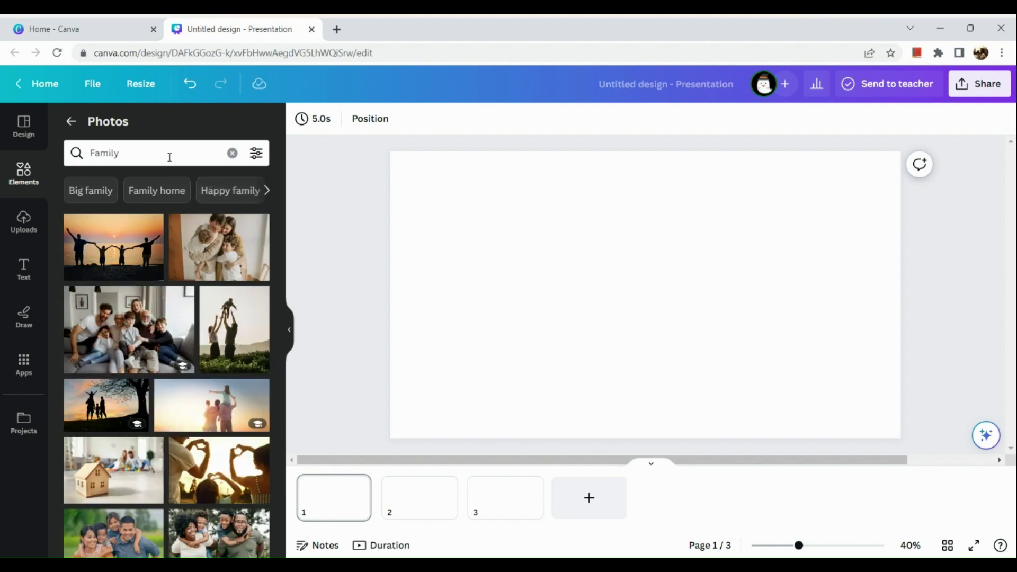
scroll(215, 196, "right", 3)
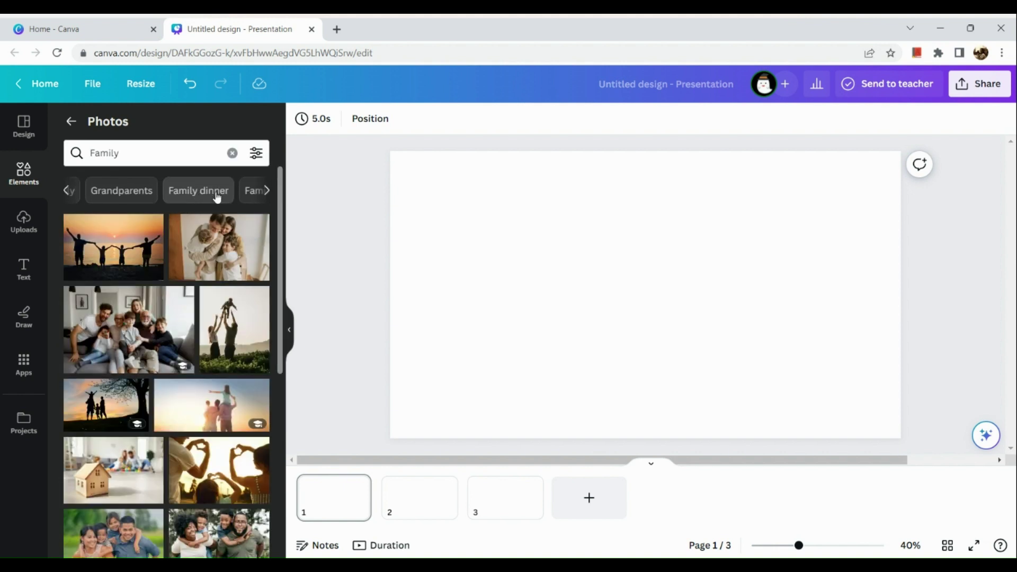
scroll(216, 197, "right", 3)
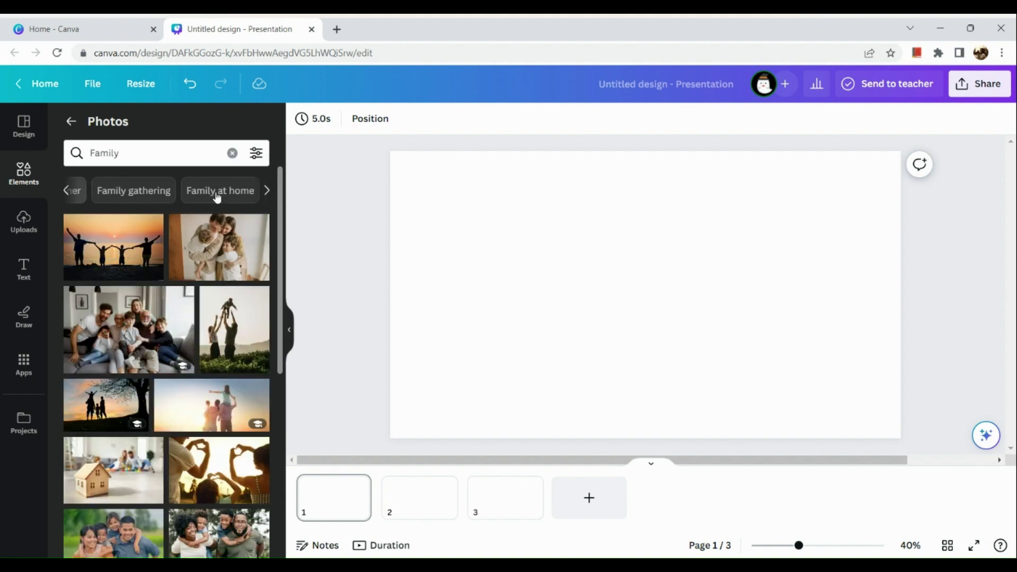
Search the photos for "paris" and set the Eiffel Tower photo with the pink sunset sky as page 1's background
double_click(197, 157)
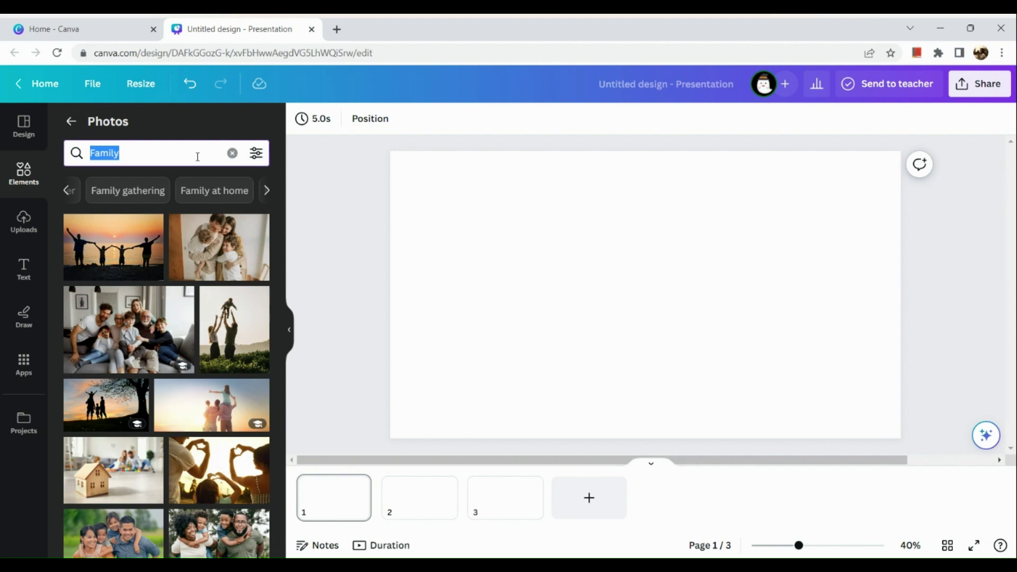
type("paris")
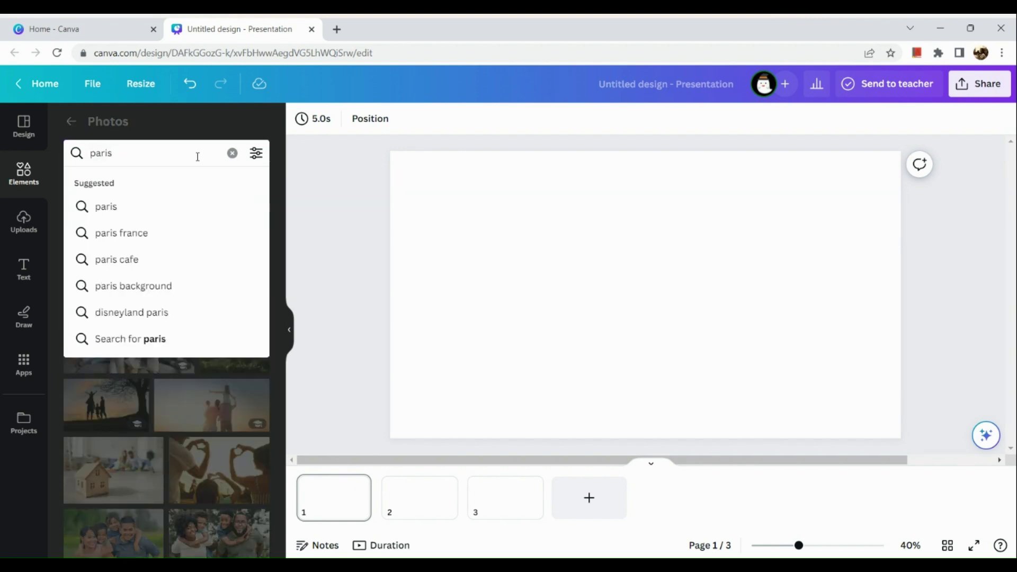
key("Return")
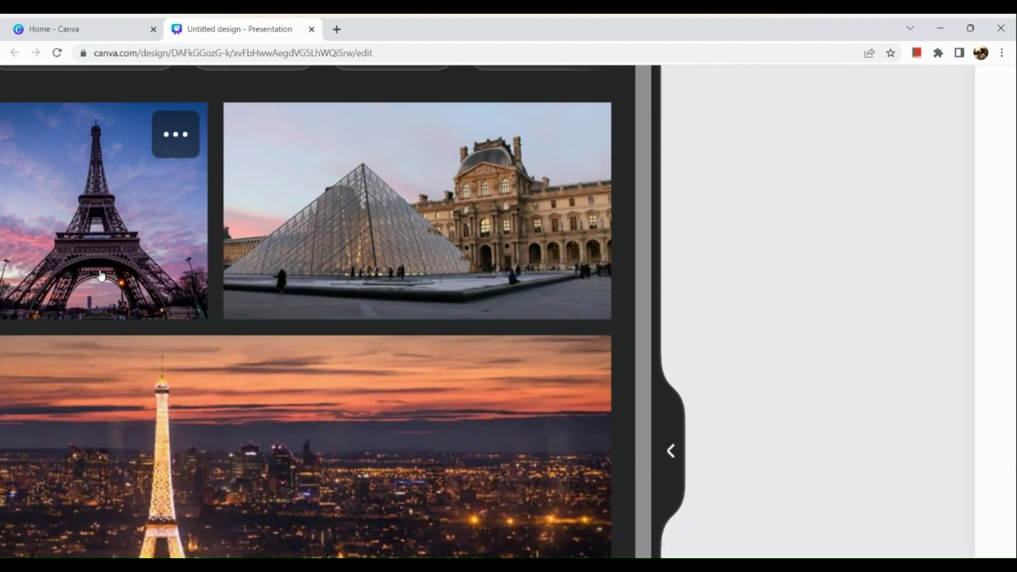
left_click(100, 274)
right_click(552, 296)
left_click(706, 506)
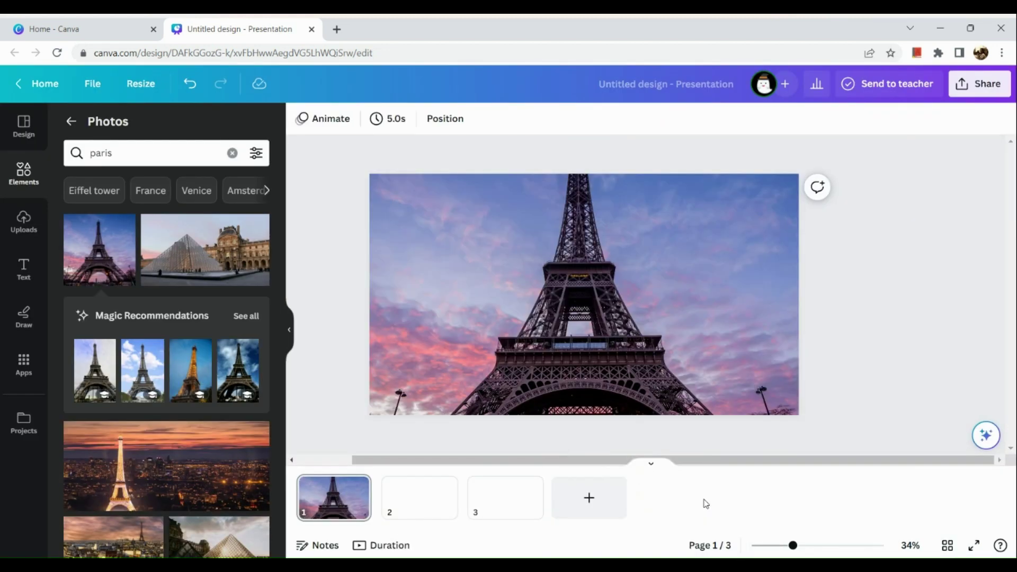
left_click(646, 293)
left_click(352, 118)
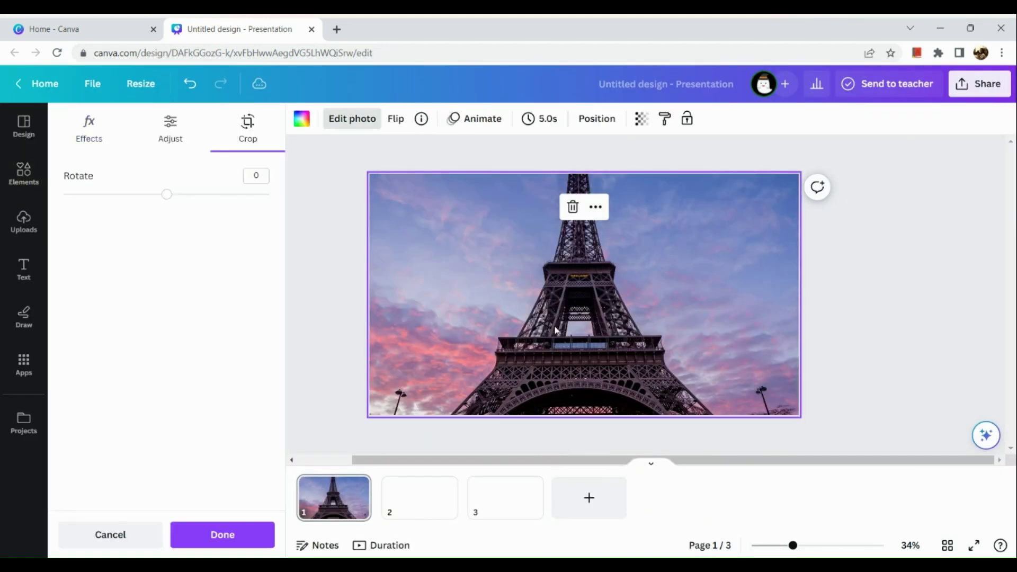
right_click(553, 276)
left_click(500, 263)
left_click(342, 291)
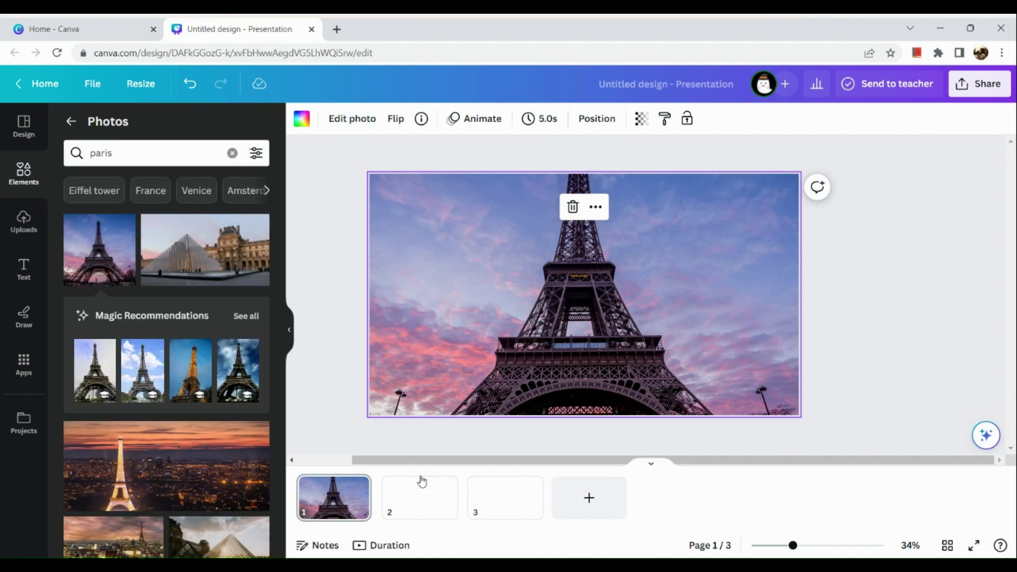
Set the Louvre pyramid photo as page 2's background and go back to page 1
left_click(420, 482)
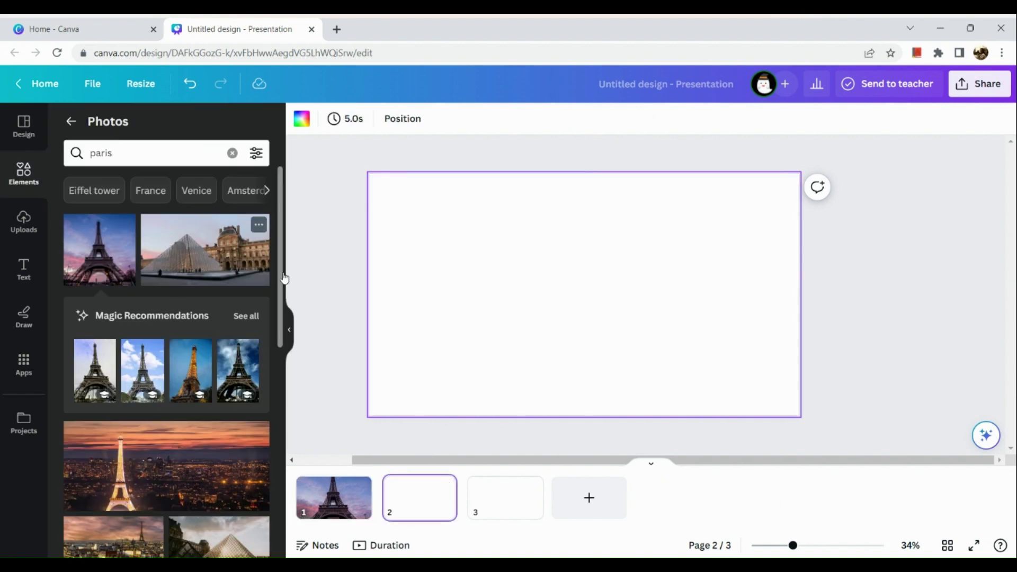
left_click_drag(262, 268, 386, 288)
left_click(333, 495)
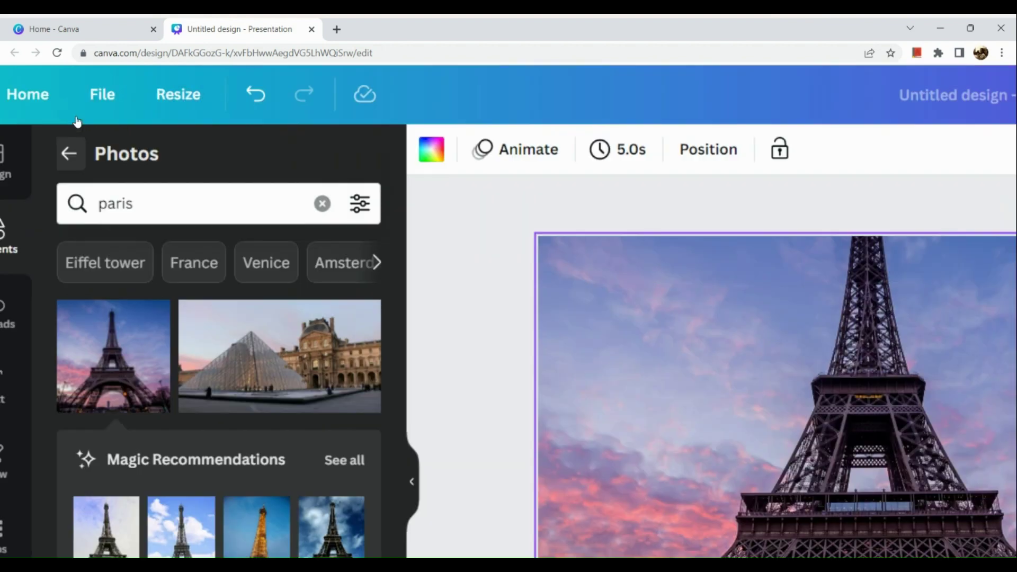
Search all elements for "gradient" and browse the full set of matching graphics
left_click(71, 121)
left_click(101, 127)
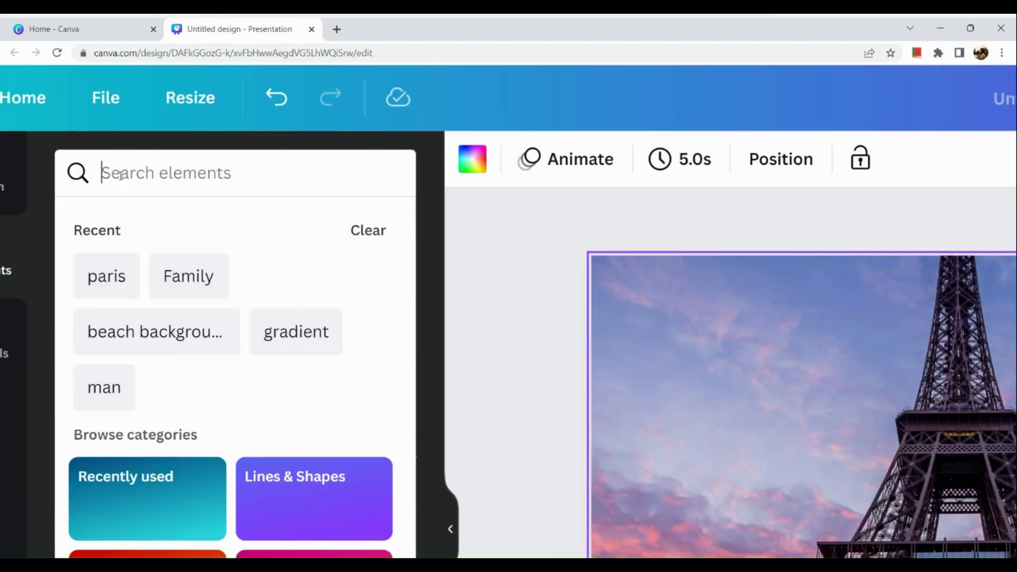
type("gram icon")
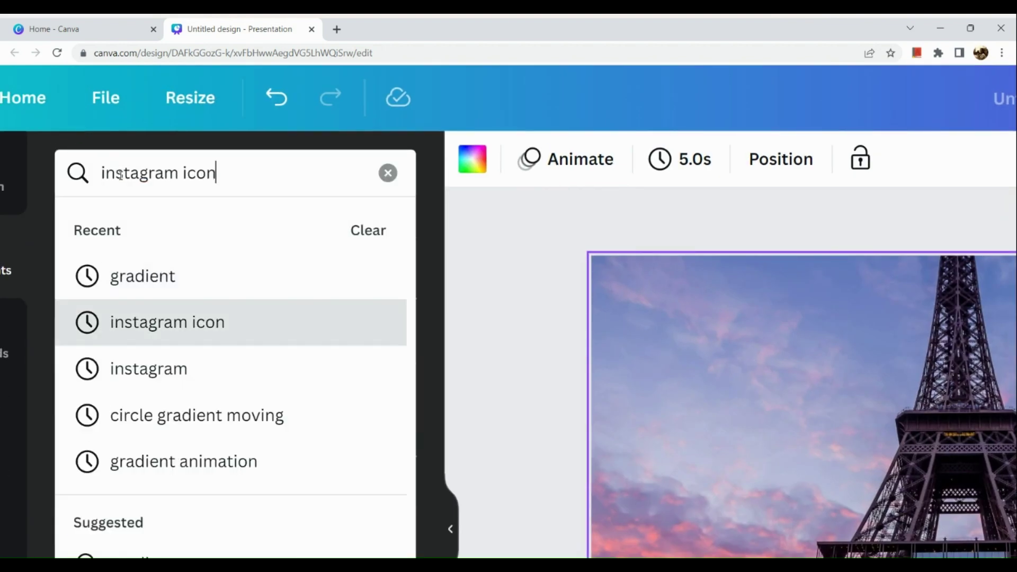
left_click(164, 294)
scroll(165, 298, "down", 5)
left_click(255, 231)
scroll(255, 231, "up", 4)
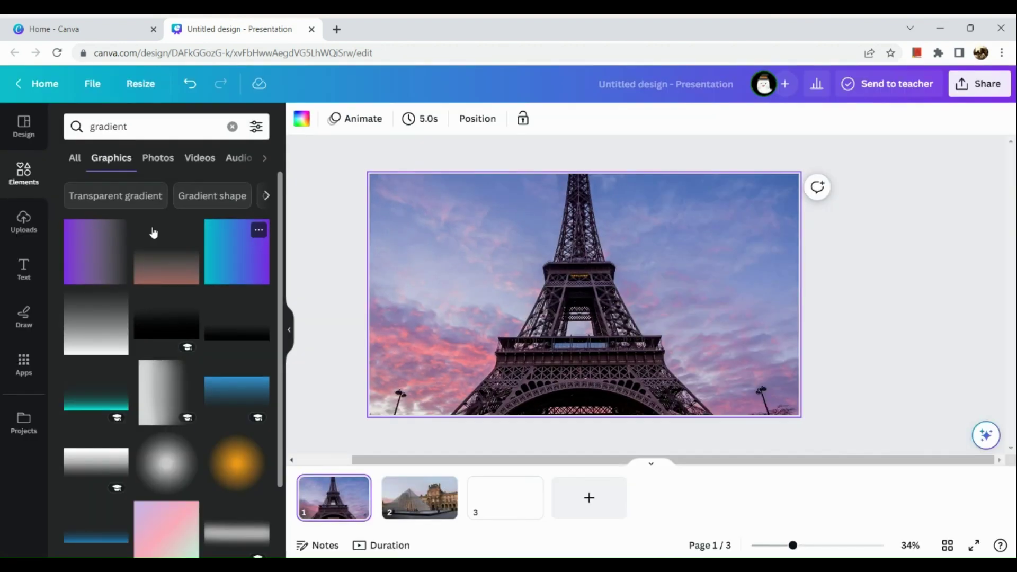
scroll(100, 458, "down", 6)
scroll(156, 376, "up", 5)
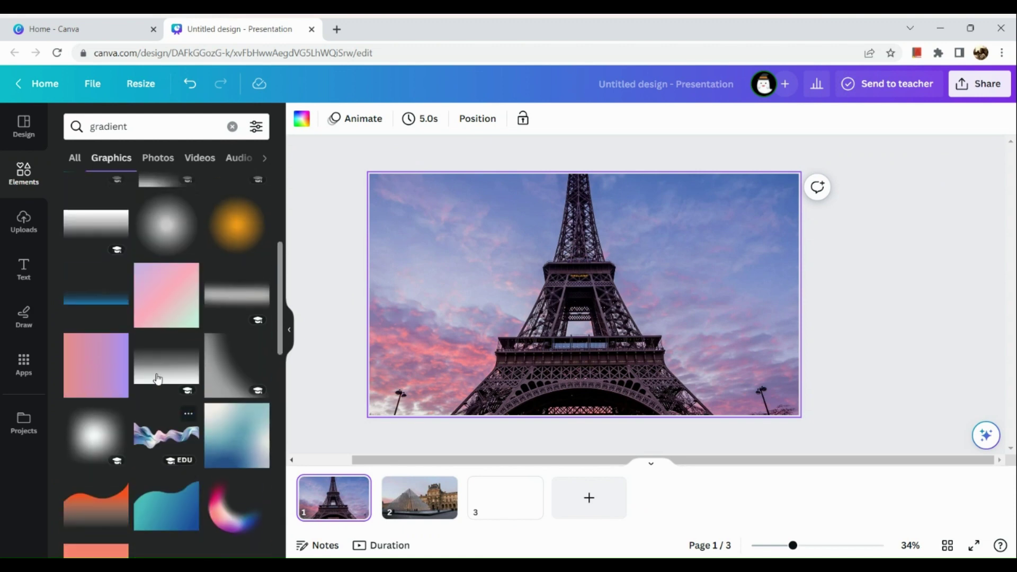
Place the blurred white band gradient on page 1, rotated upright and enlarged over the left part of the Eiffel Tower photo
left_click_drag(233, 361, 396, 351)
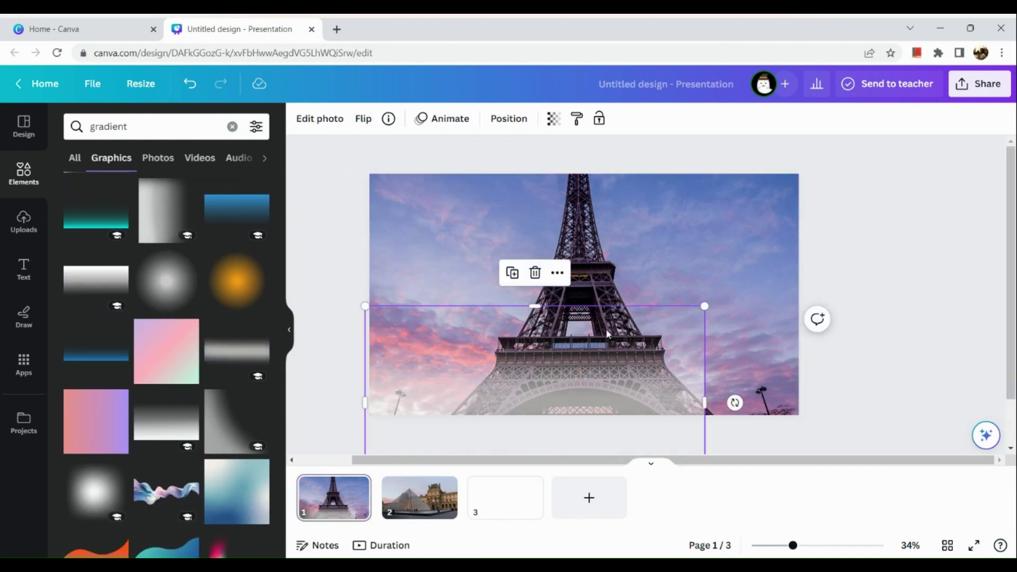
left_click_drag(606, 331, 610, 219)
left_click_drag(538, 422, 345, 293)
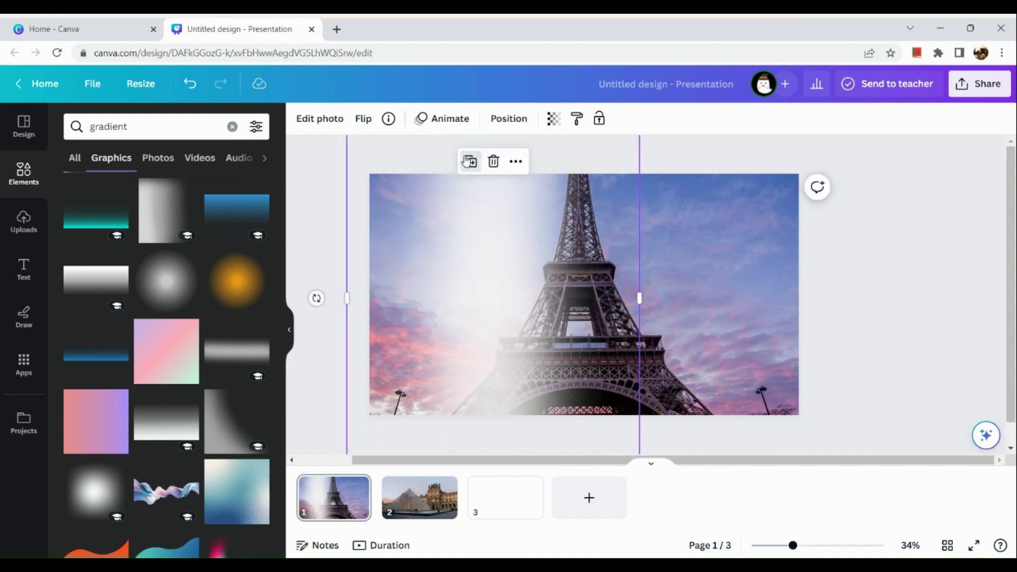
Duplicate the white gradient several times and overlap the copies until the left half of page 1 fades to solid white
left_click_drag(460, 247, 416, 244)
left_click(434, 165)
left_click(434, 165)
left_click(394, 216)
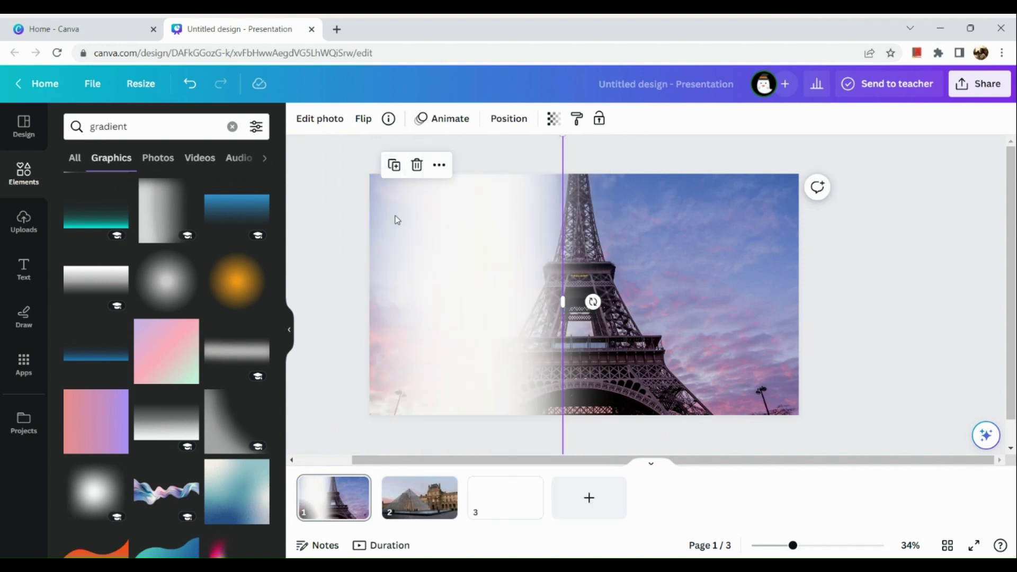
left_click(395, 168)
left_click_drag(521, 297, 575, 300)
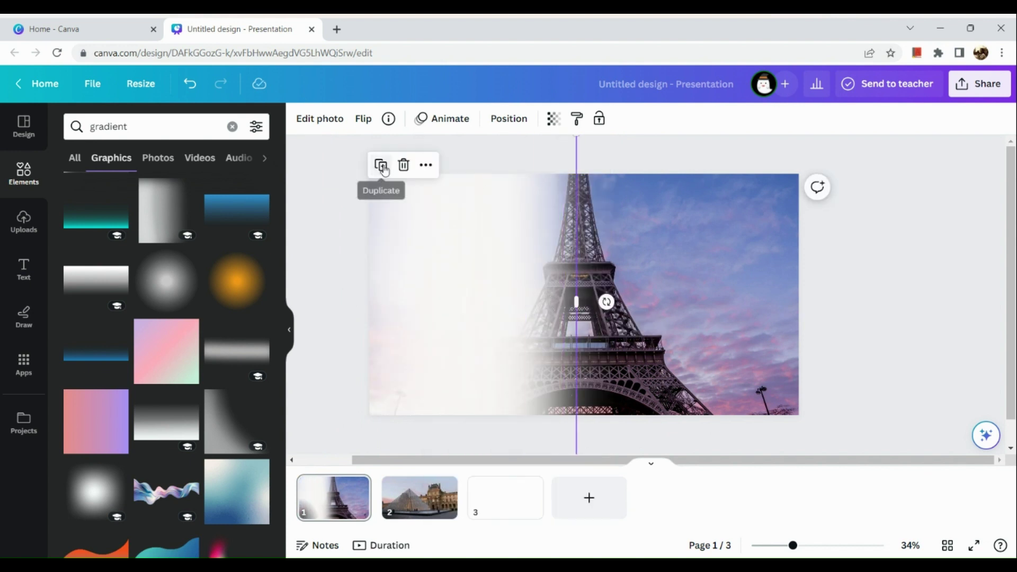
left_click(379, 164)
left_click_drag(452, 259, 476, 270)
left_click(389, 413)
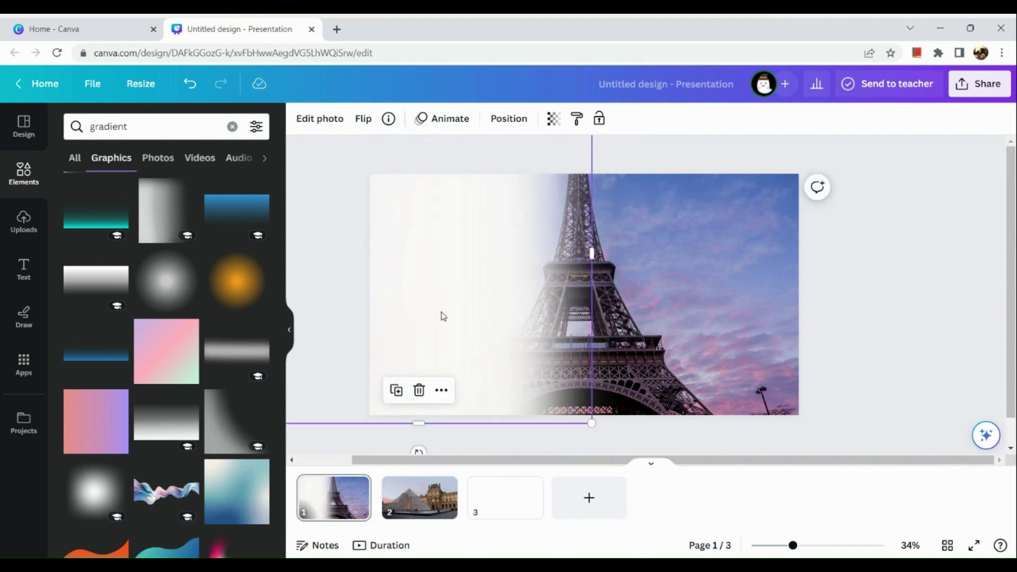
left_click_drag(443, 316, 521, 317)
left_click(474, 393)
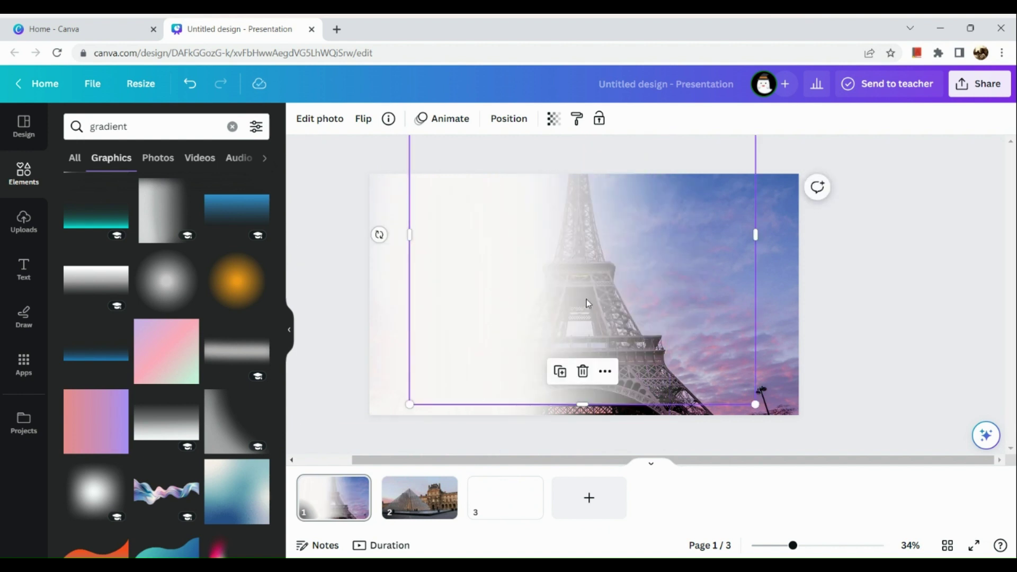
left_click_drag(586, 300, 481, 299)
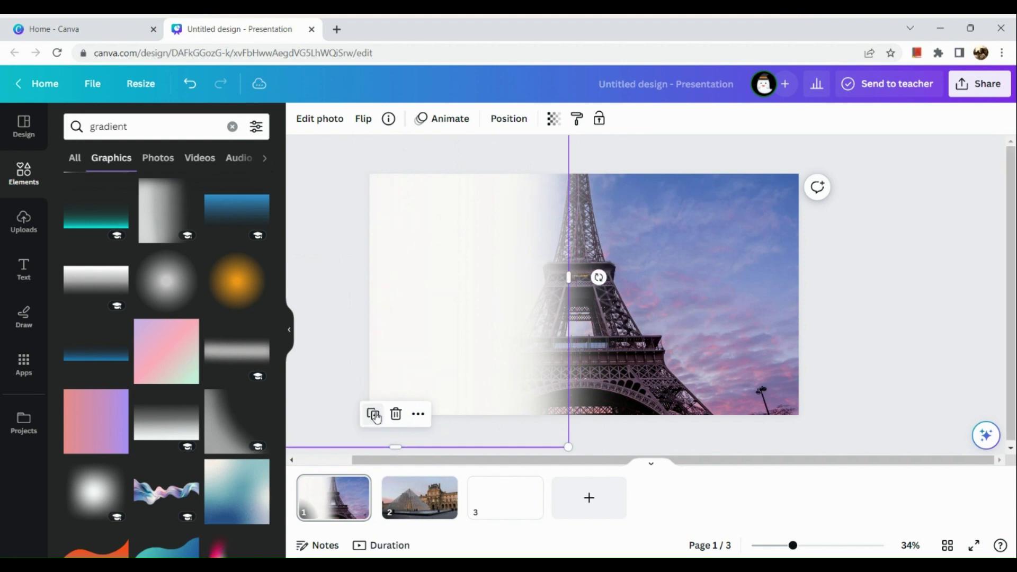
left_click_drag(434, 277, 448, 277)
Select all the gradient copies on page 1 and group them
left_click(689, 308)
key("ctrl+a")
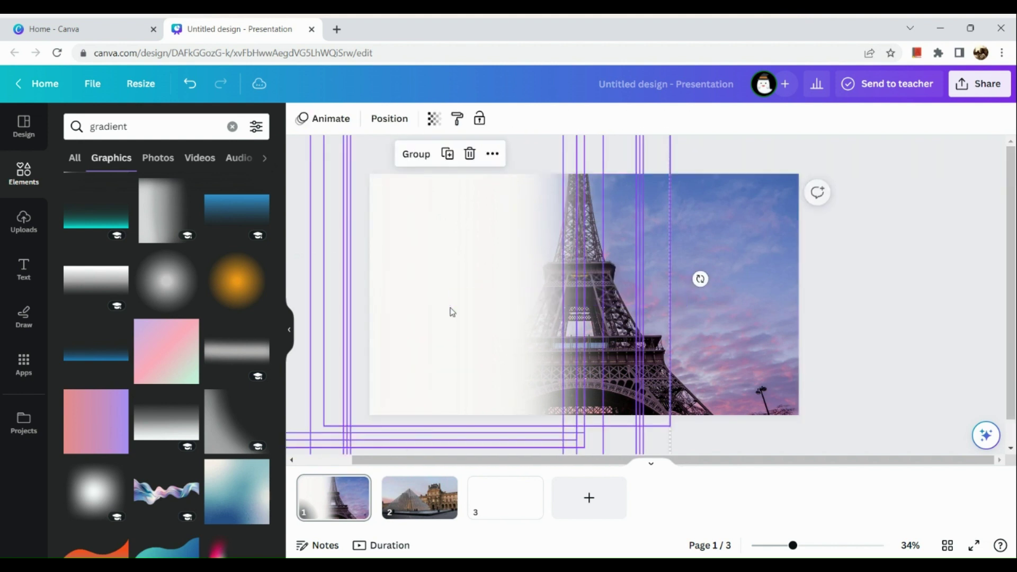
left_click(433, 155)
Copy the gradient group to page 2 and position it over the right half of the Louvre photo
right_click(456, 260)
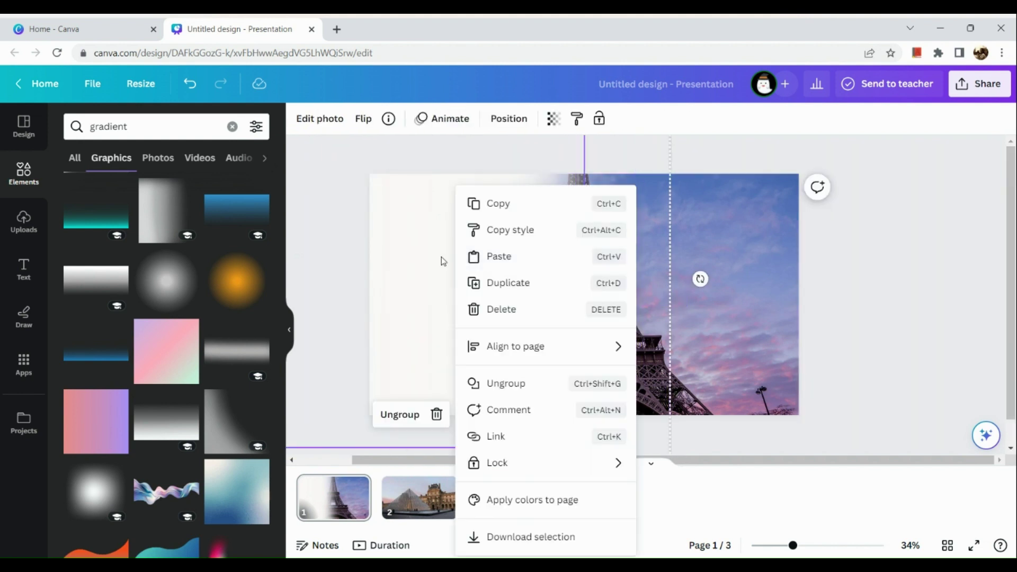
left_click(483, 212)
scroll(555, 285, "down", 1)
left_click(419, 498)
right_click(595, 289)
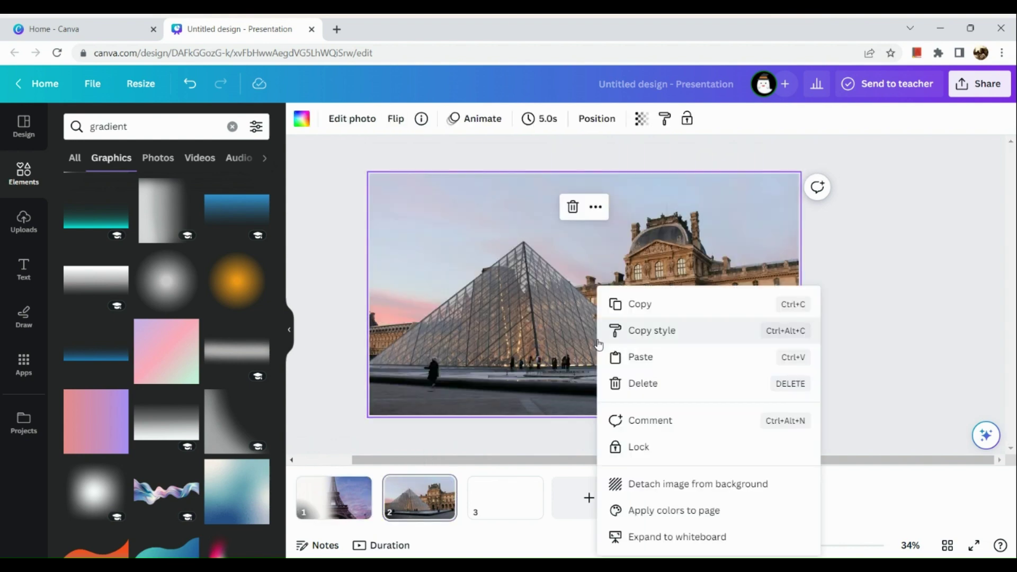
key("Escape")
key("ctrl+v")
left_click_drag(456, 316, 712, 313)
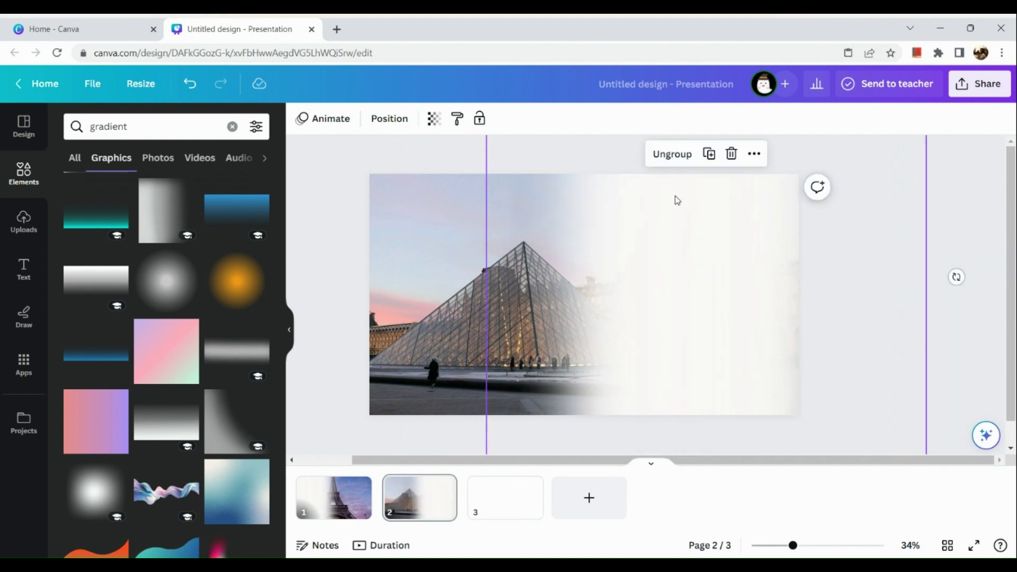
Download only the current page, page 2, of the presentation as a PNG
scroll(984, 81, "up", 5)
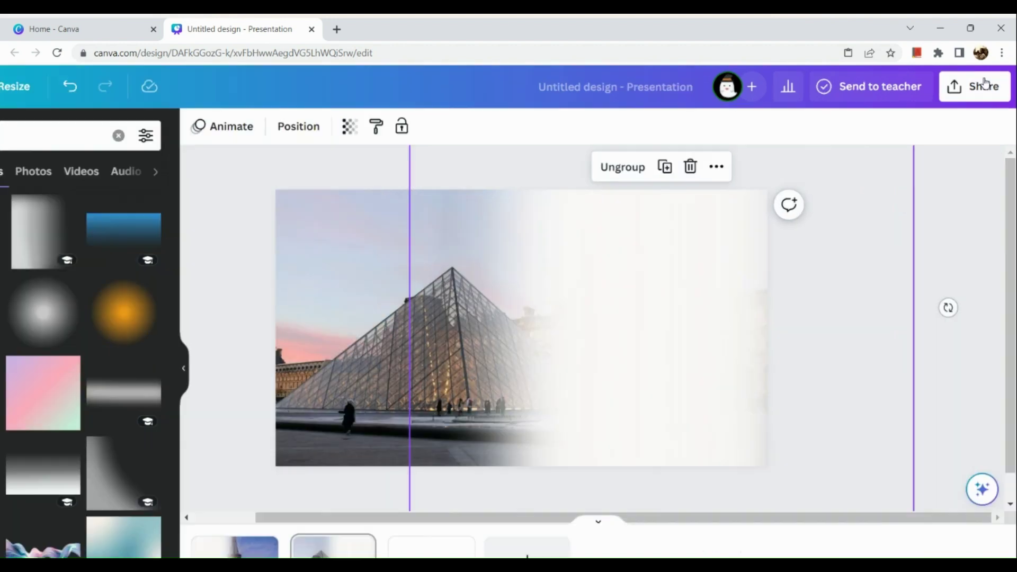
left_click(985, 82)
scroll(884, 223, "right", 5)
scroll(884, 221, "down", 5)
scroll(869, 216, "down", 5)
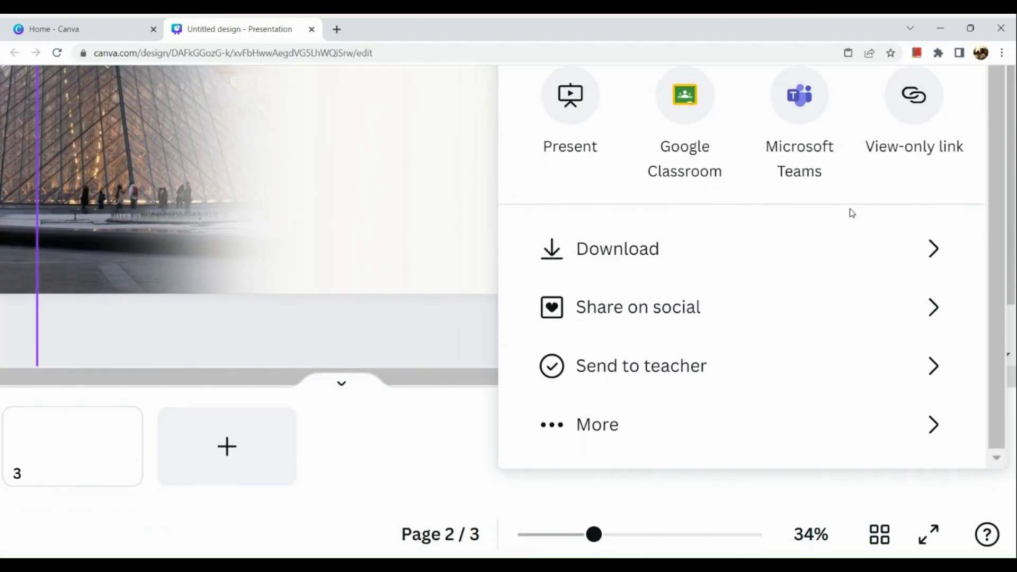
left_click(841, 270)
scroll(843, 270, "down", 5)
left_click(862, 238)
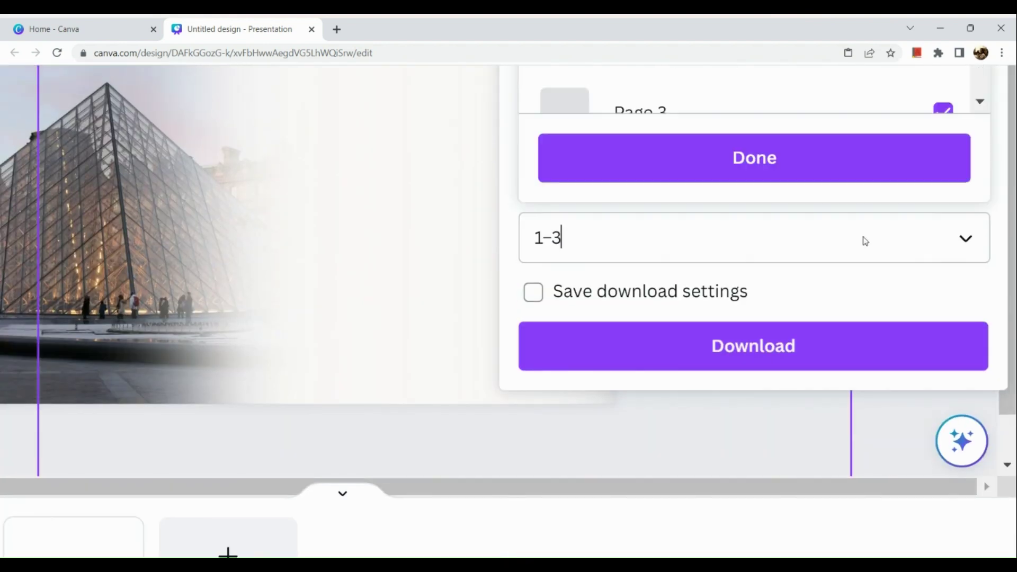
scroll(842, 180, "up", 5)
left_click(844, 156)
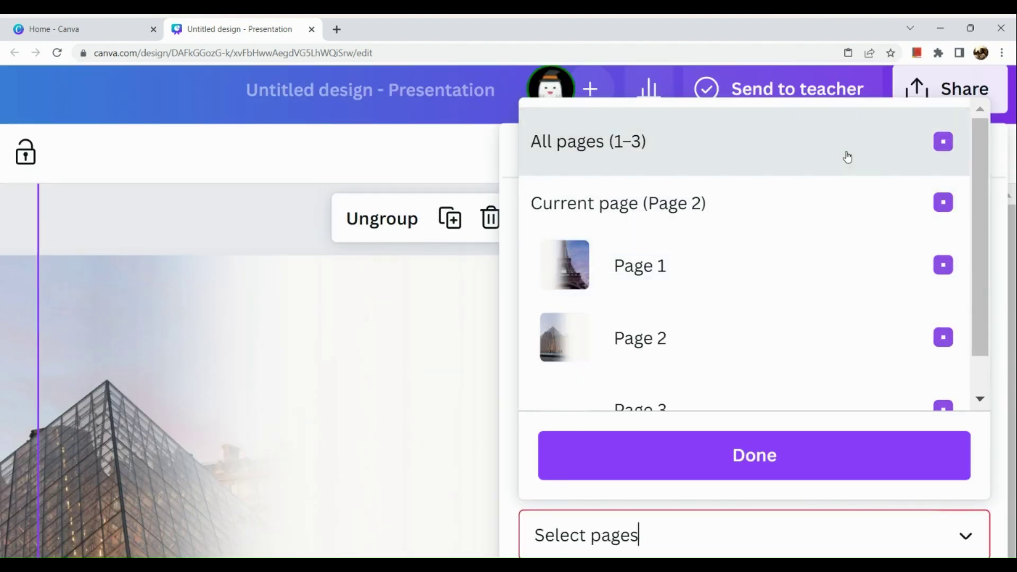
left_click(831, 212)
left_click(828, 467)
scroll(827, 471, "down", 5)
left_click(831, 331)
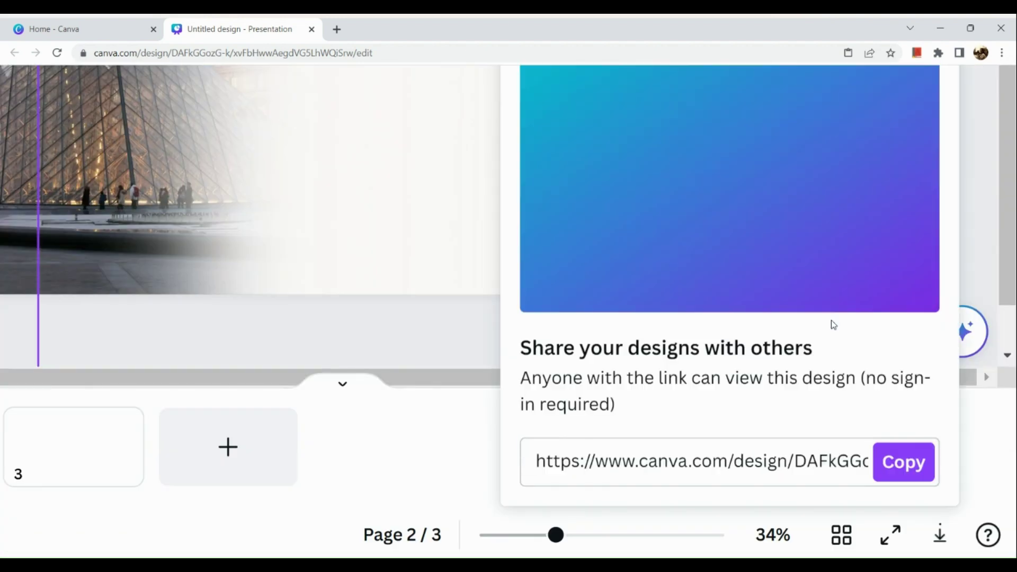
Upload the downloaded page 2 image from the Downloads folder and switch to page 1
scroll(831, 320, "down", 5)
scroll(16, 226, "up", 5)
scroll(15, 227, "right", 5)
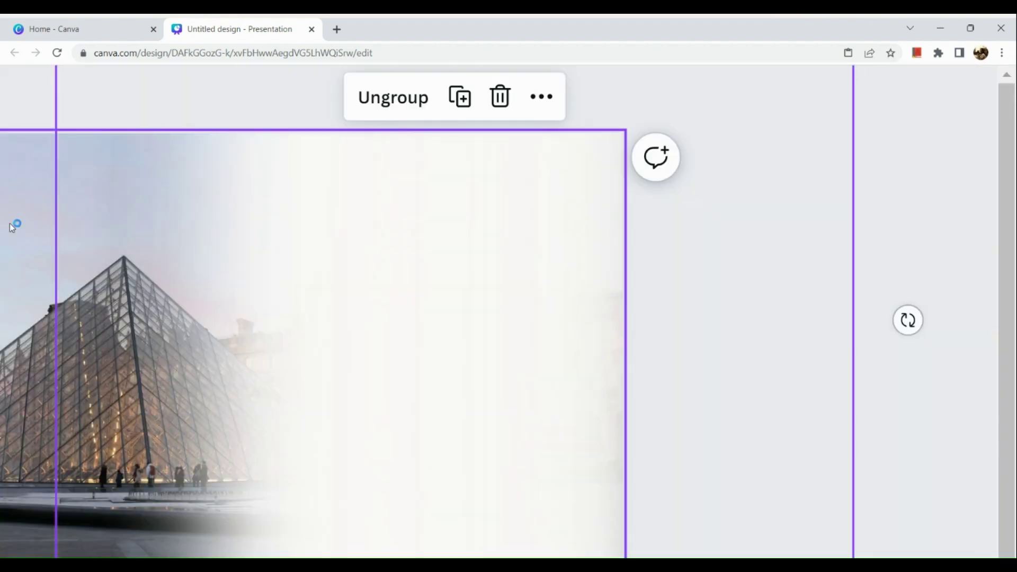
scroll(10, 227, "left", 2)
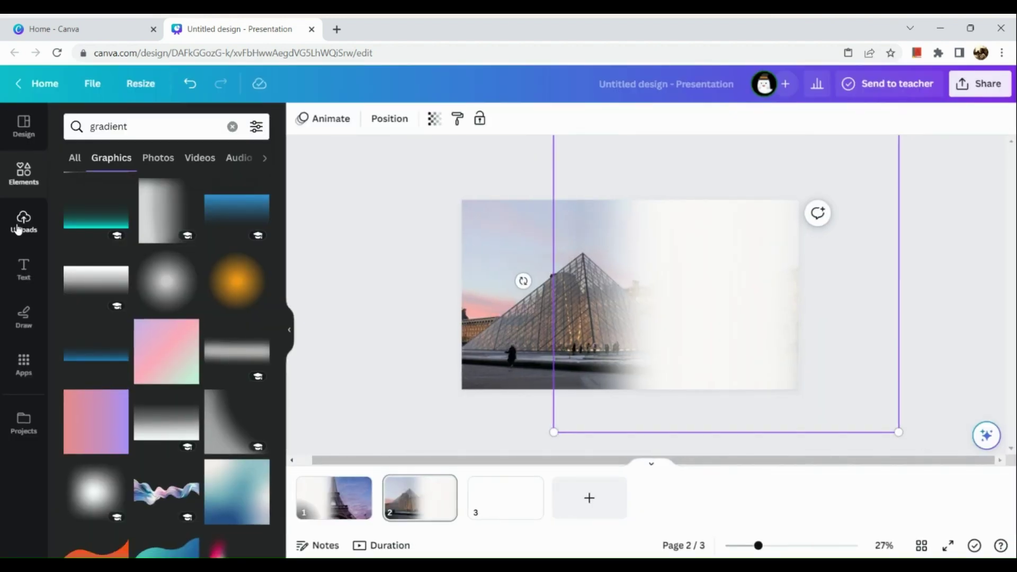
left_click(24, 221)
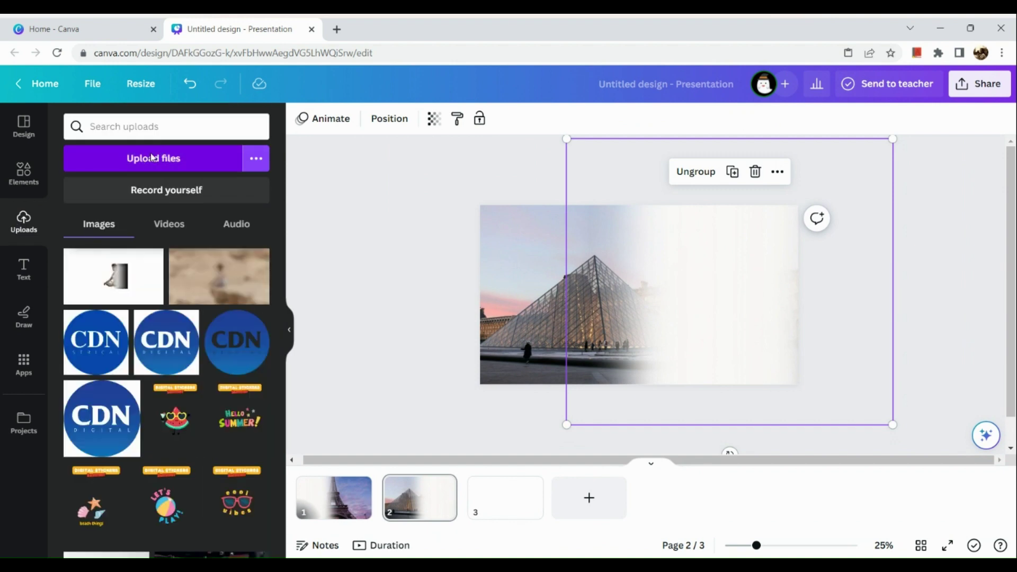
left_click(152, 157)
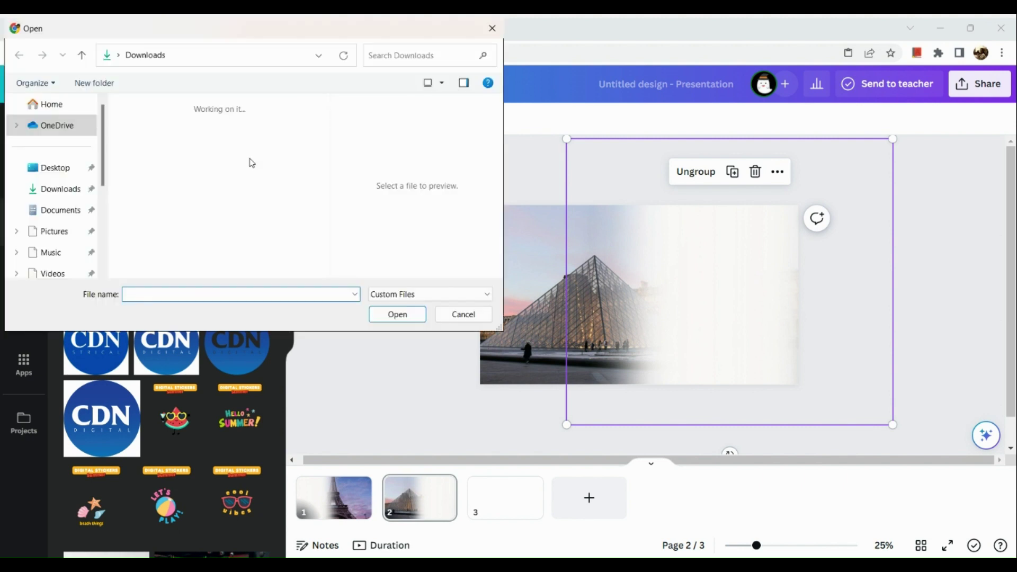
left_click(186, 204)
double_click(186, 205)
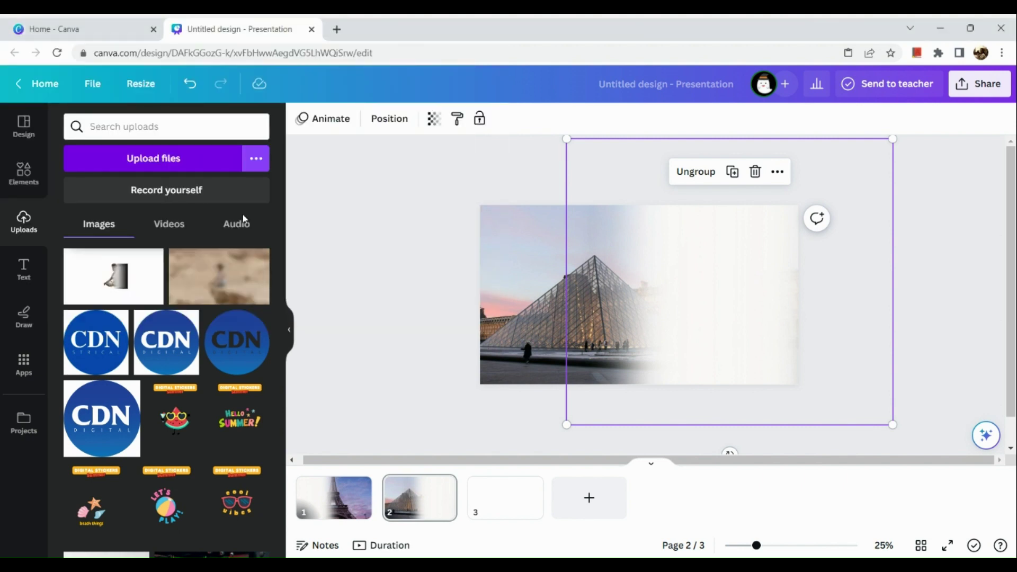
left_click(408, 301)
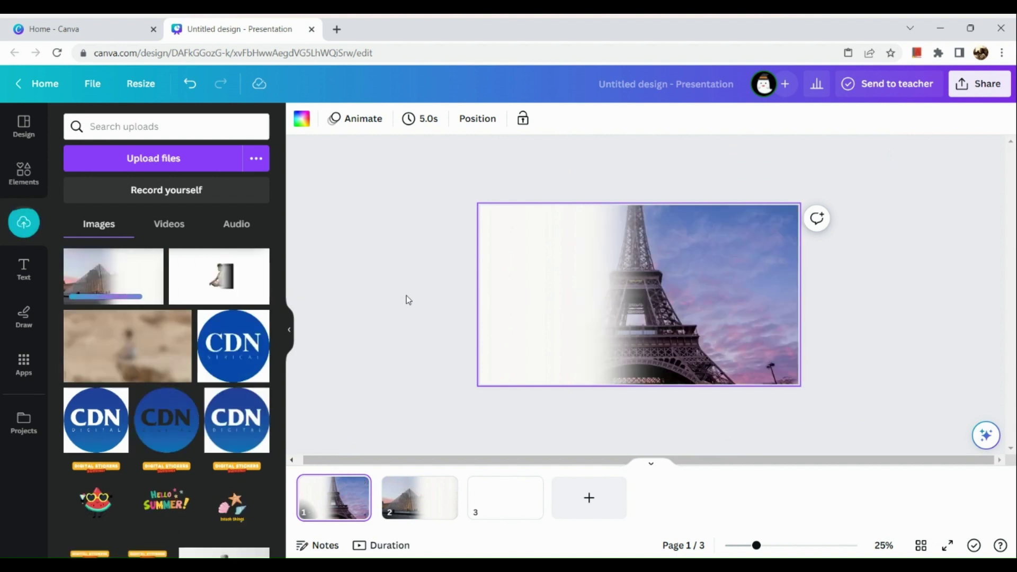
Add the uploaded faded Louvre image to page 1 and enlarge it to cover the whole Eiffel Tower slide
mouse_move(113, 276)
left_mouse_down()
mouse_move(466, 262)
mouse_move(564, 231)
mouse_move(567, 268)
mouse_move(685, 256)
mouse_move(115, 265)
left_mouse_up()
left_click(114, 265)
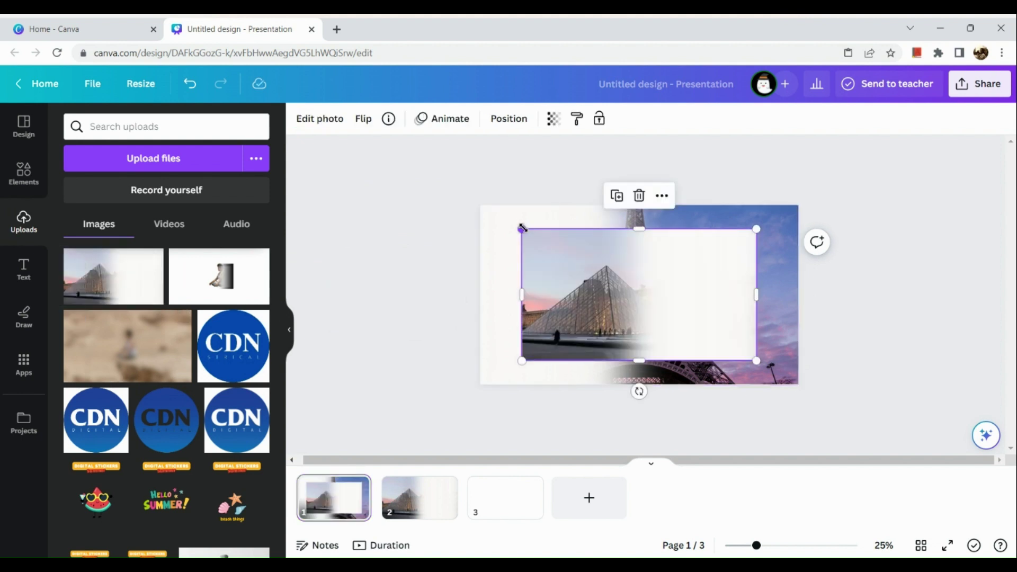
left_click_drag(517, 224, 478, 201)
left_click_drag(756, 361, 811, 391)
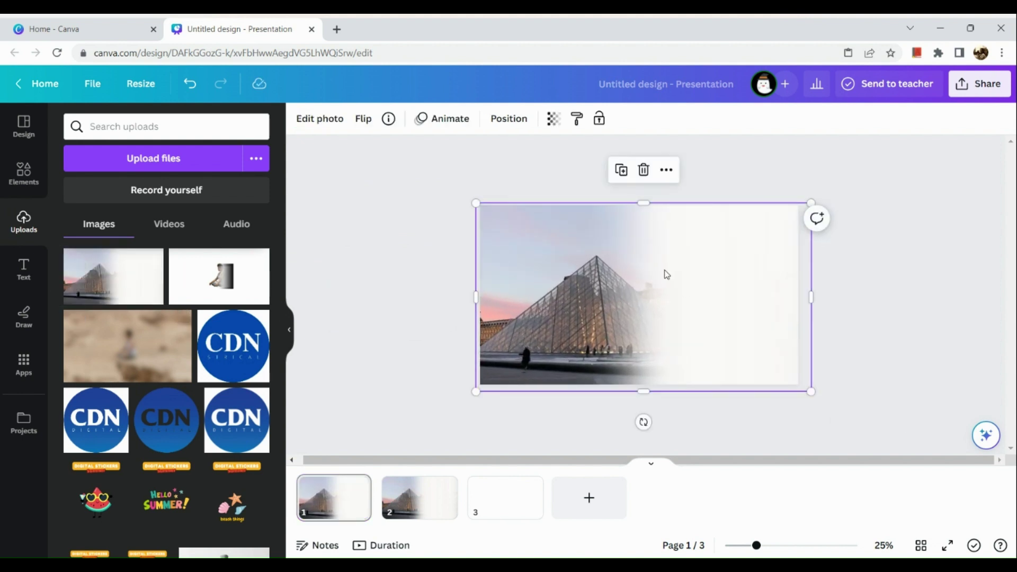
Set the transparency of the Louvre image on page 1 to 74 so it blends with the Eiffel Tower photo
left_click(553, 119)
left_click_drag(553, 172, 521, 175)
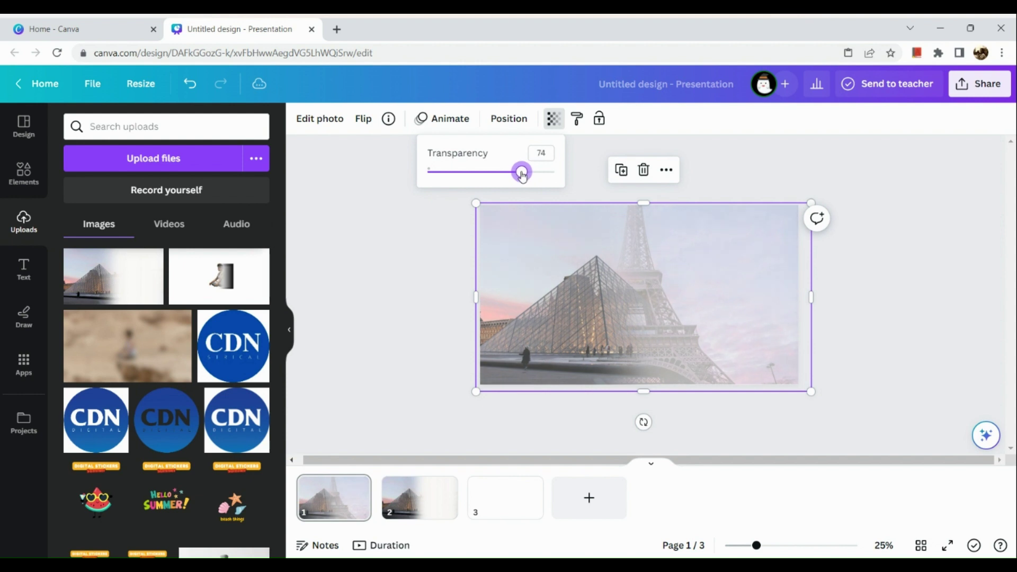
left_click(454, 270)
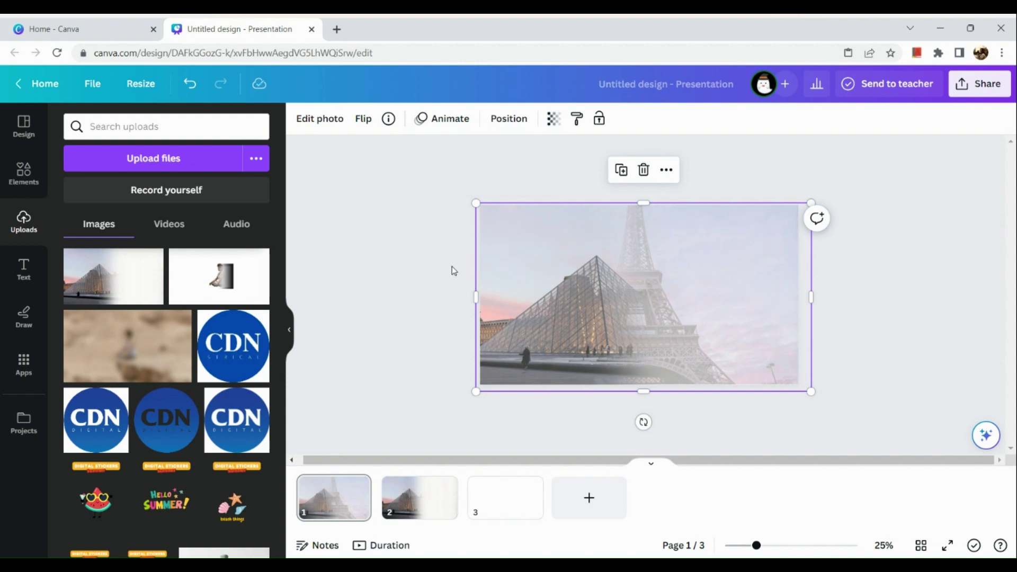
Try using the faded Louvre image as the page 1 background beneath the white gradient group
key("Delete")
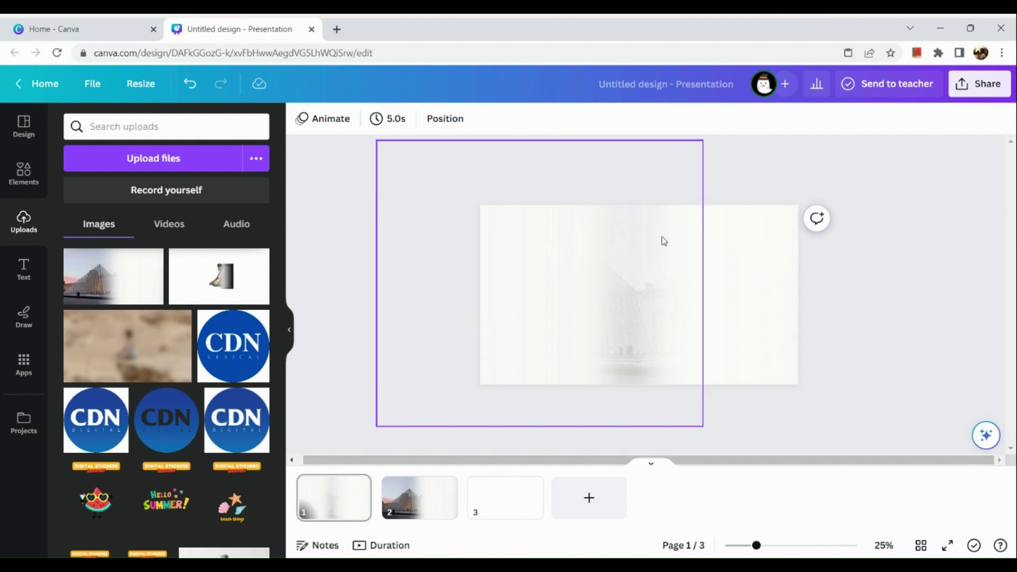
left_click(665, 274)
left_click(790, 259)
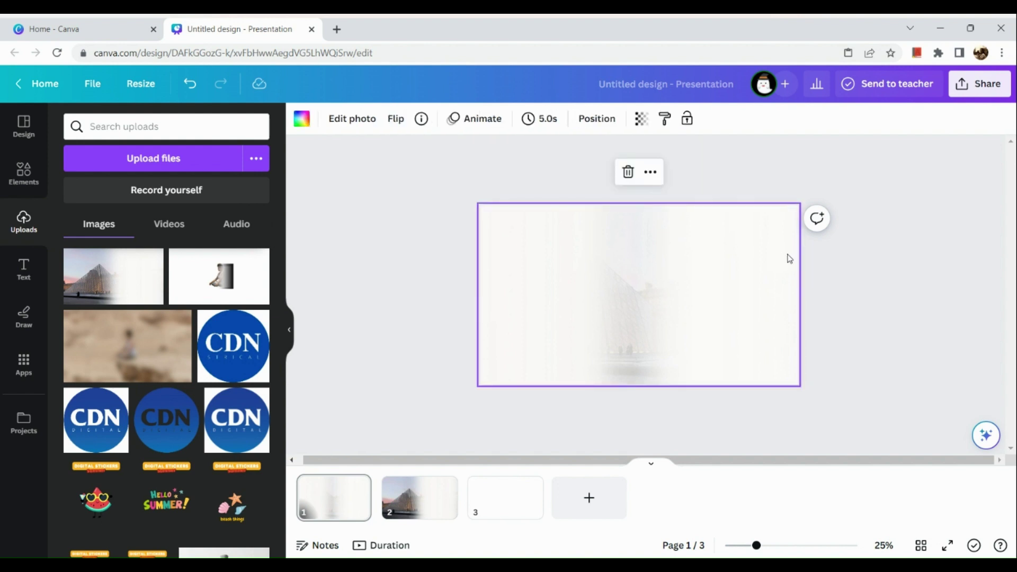
left_click(639, 120)
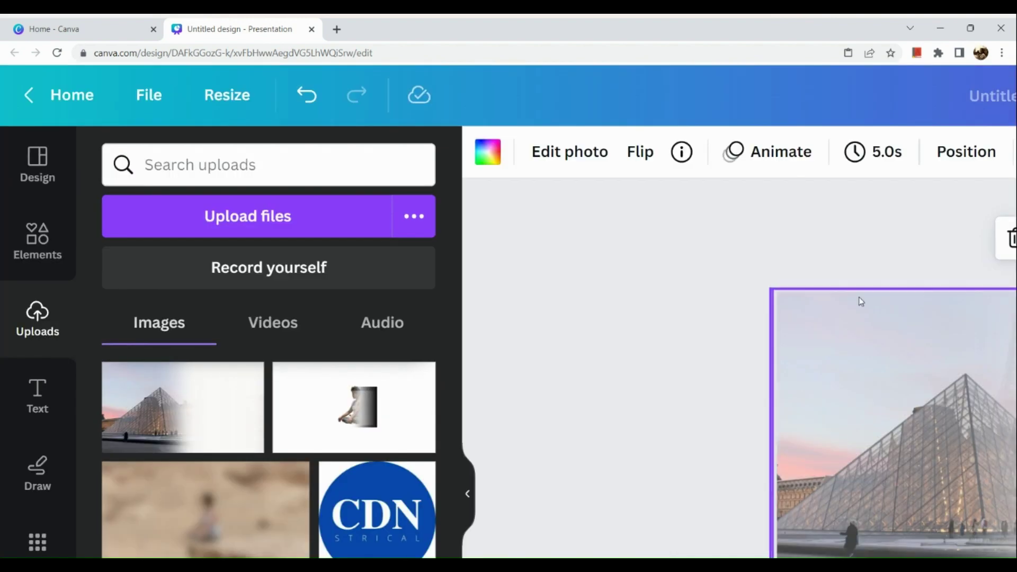
Download only the current page, page 1, with the blended Louvre and Eiffel Tower picture as a PNG
scroll(861, 301, "right", 10)
scroll(825, 422, "down", 6)
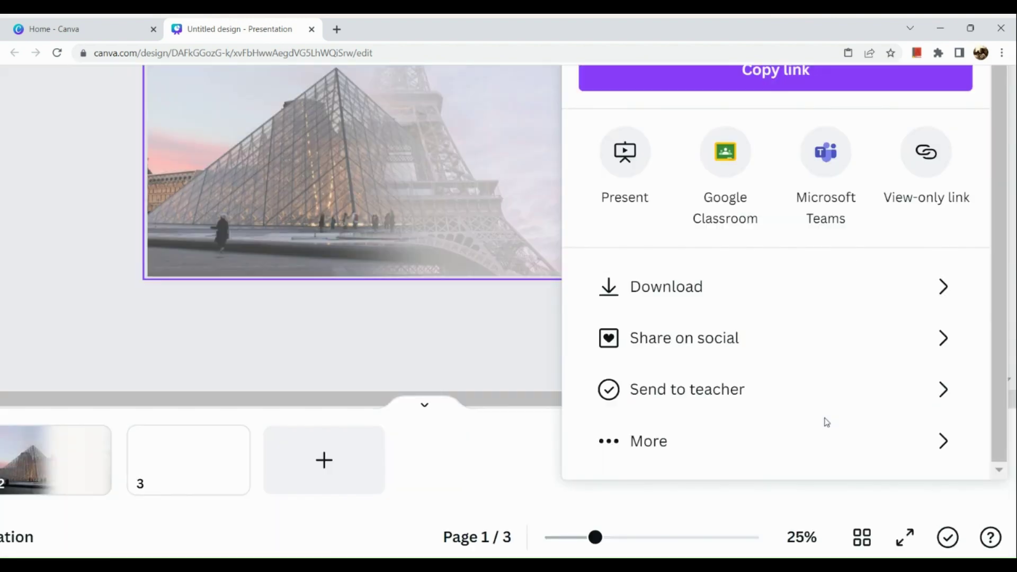
left_click(824, 291)
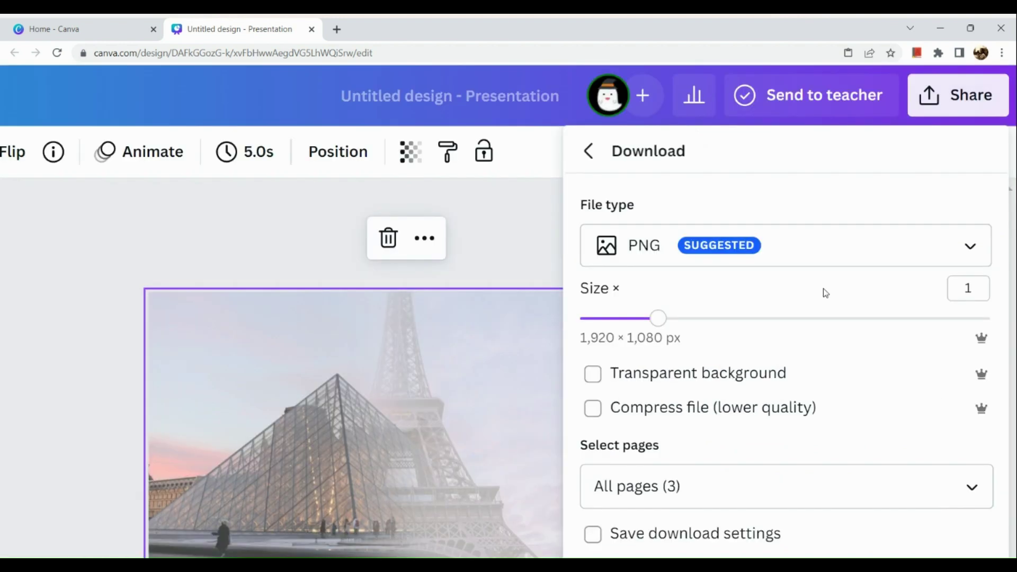
scroll(843, 261, "down", 5)
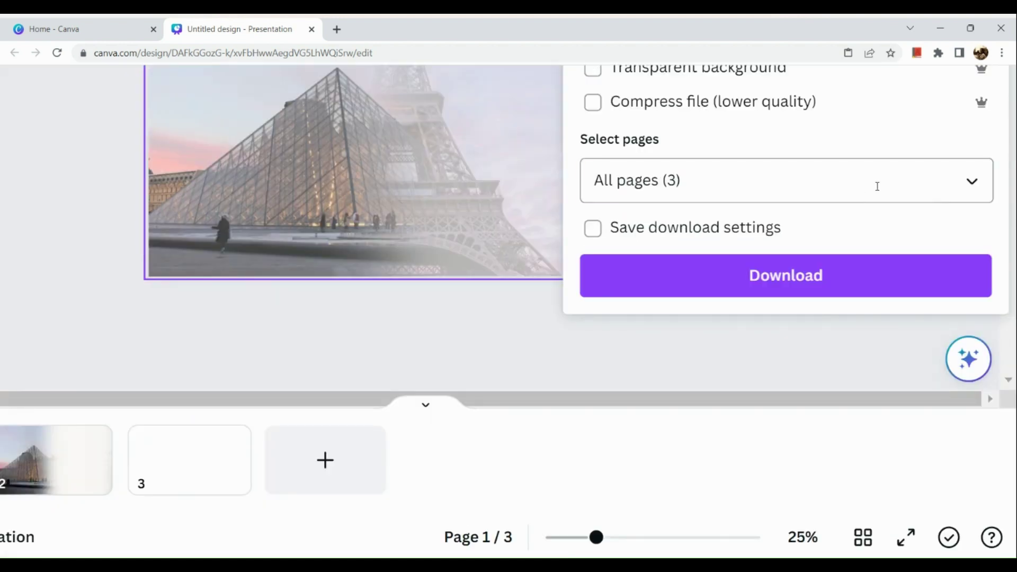
left_click(877, 186)
scroll(949, 183, "up", 5)
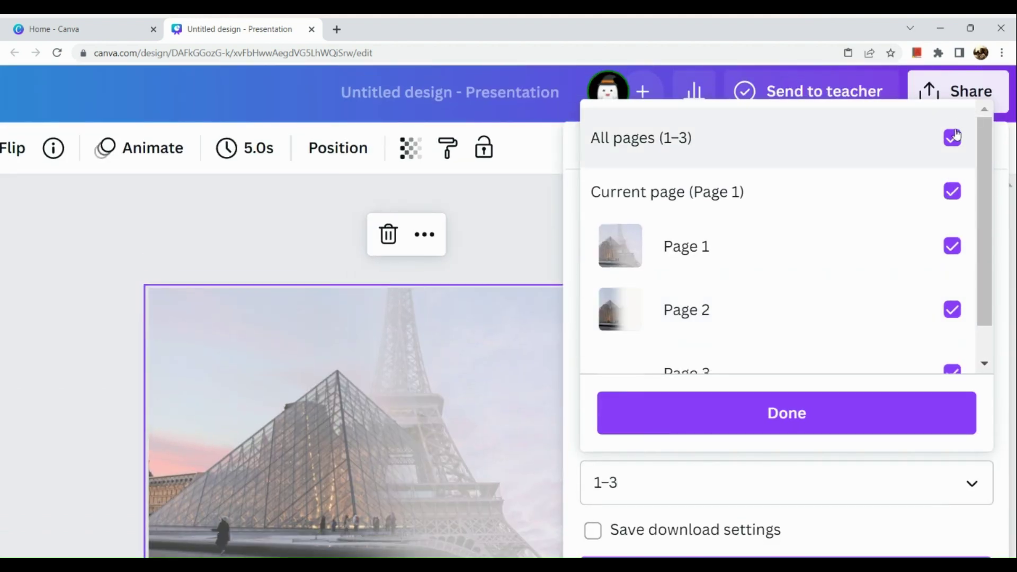
left_click(952, 138)
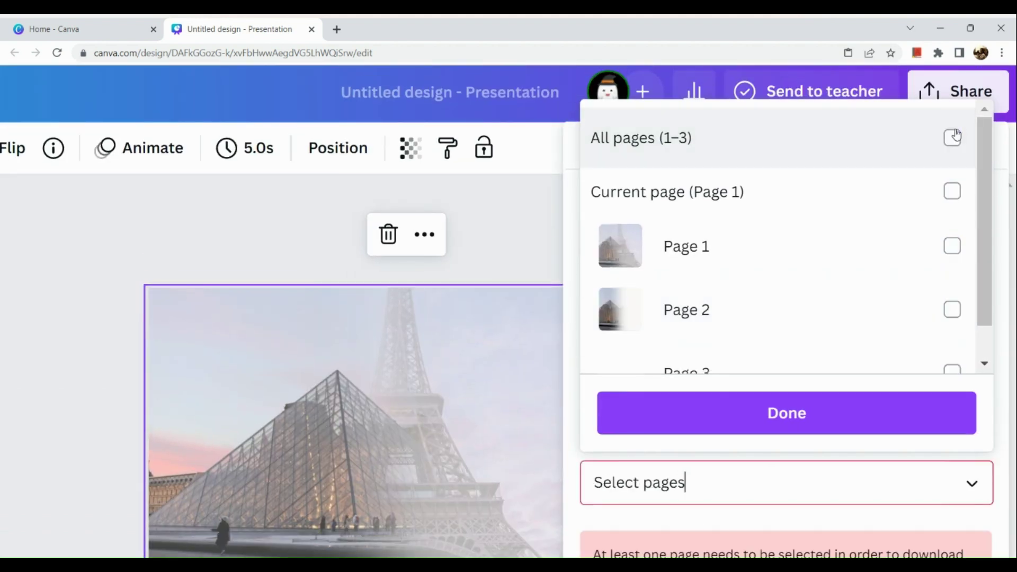
left_click(949, 191)
left_click(864, 423)
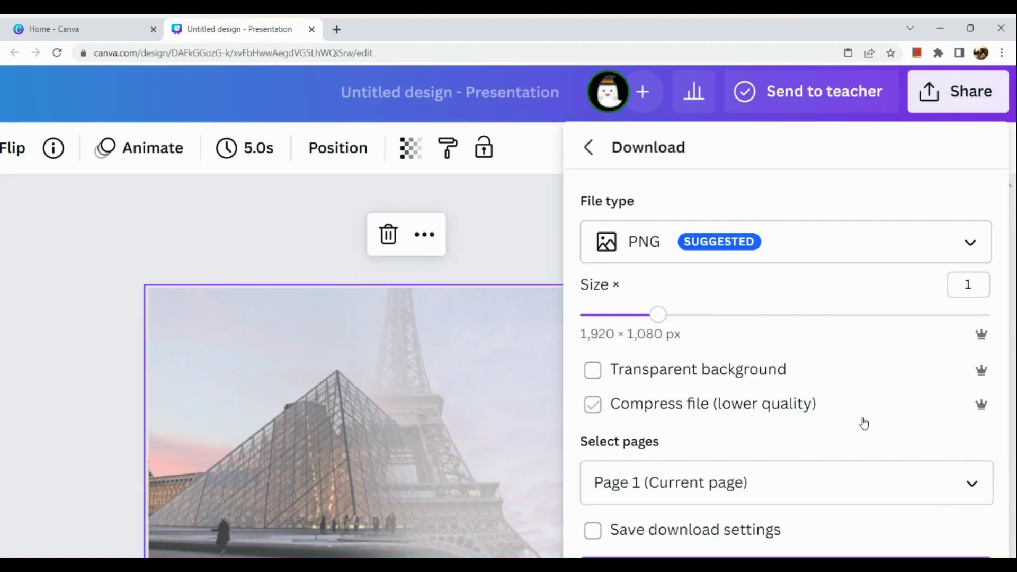
scroll(867, 377, "down", 5)
left_click(865, 295)
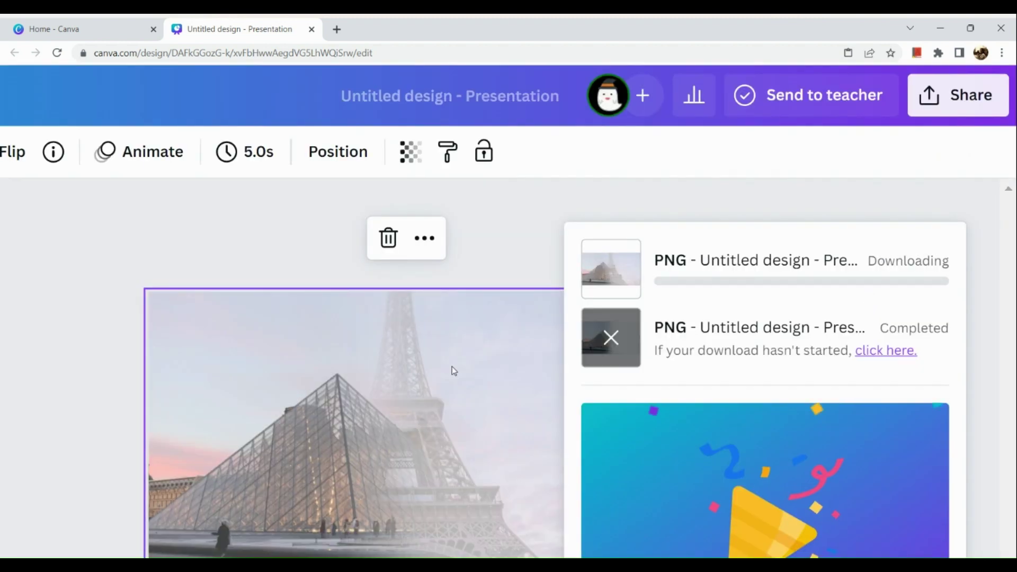
Upload the downloaded page 1 image from the Downloads folder
key("ctrl+0")
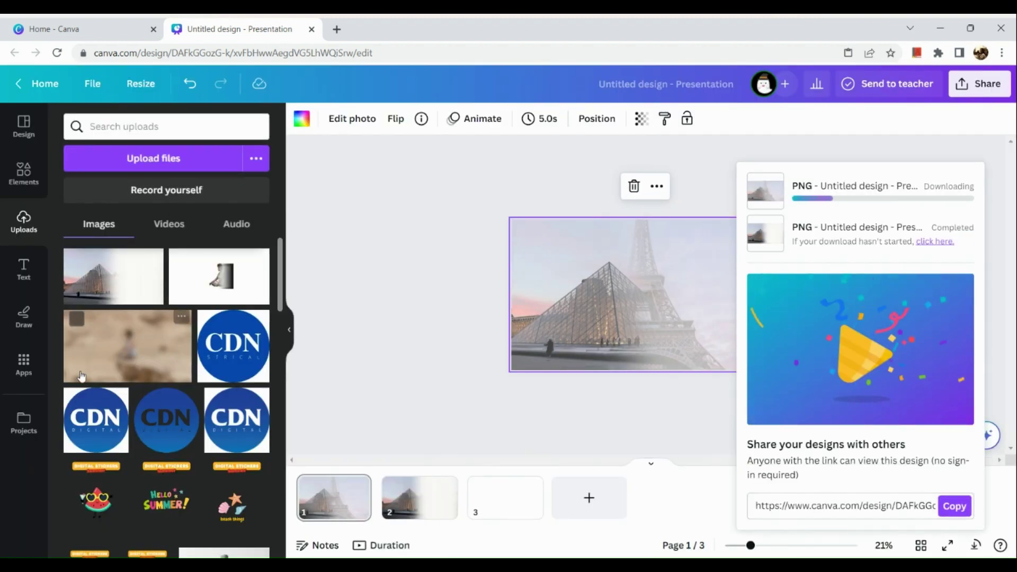
left_click(201, 159)
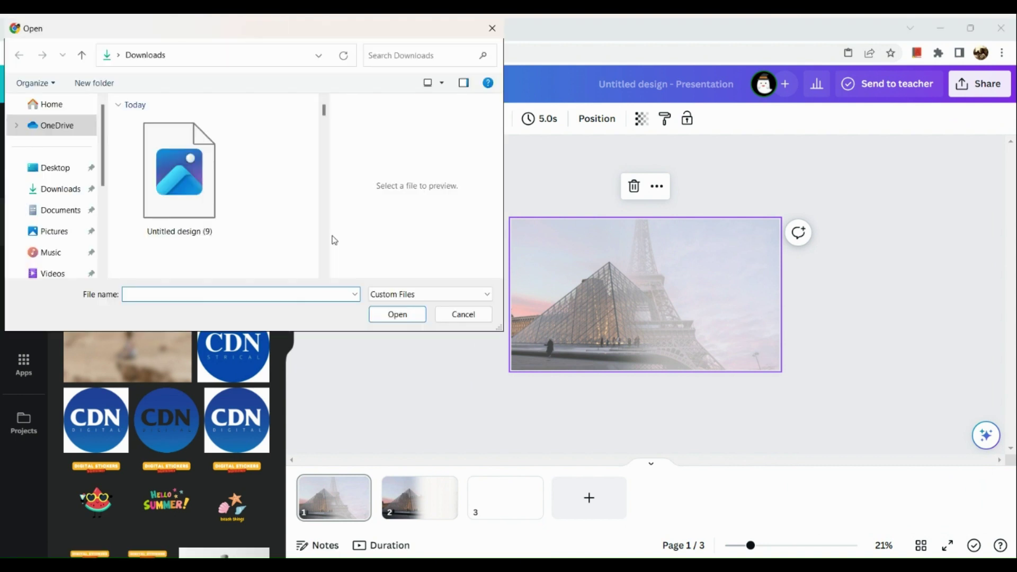
key("Escape")
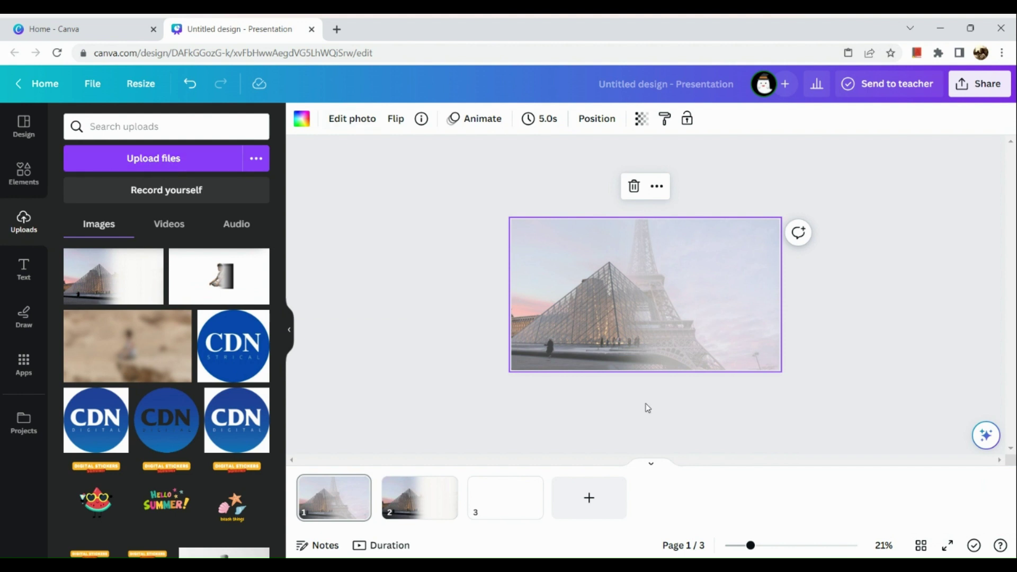
Place the uploaded blended Louvre and Eiffel Tower image on page 3 and enlarge it to cover the page
left_click(504, 488)
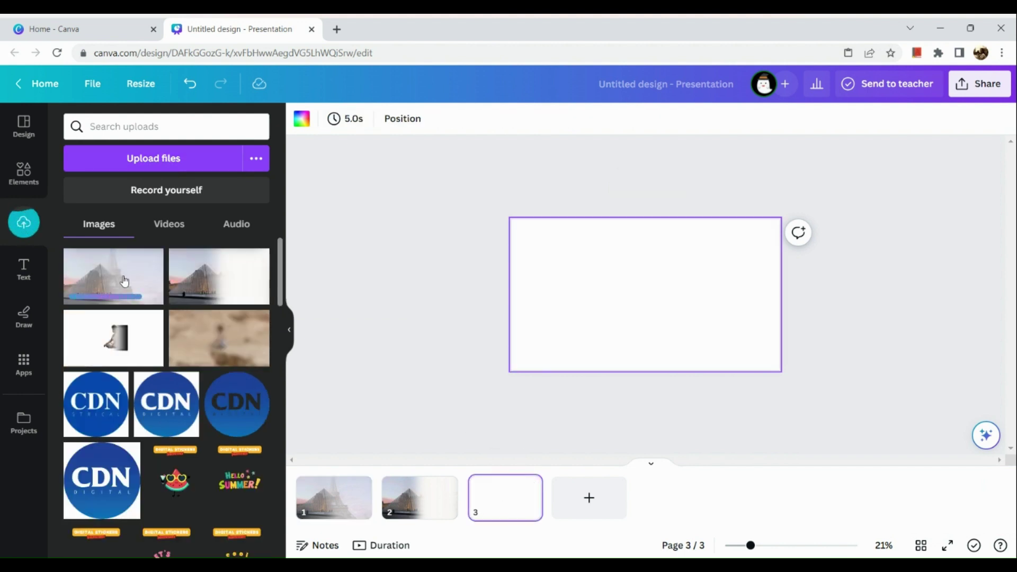
left_click_drag(497, 281, 566, 279)
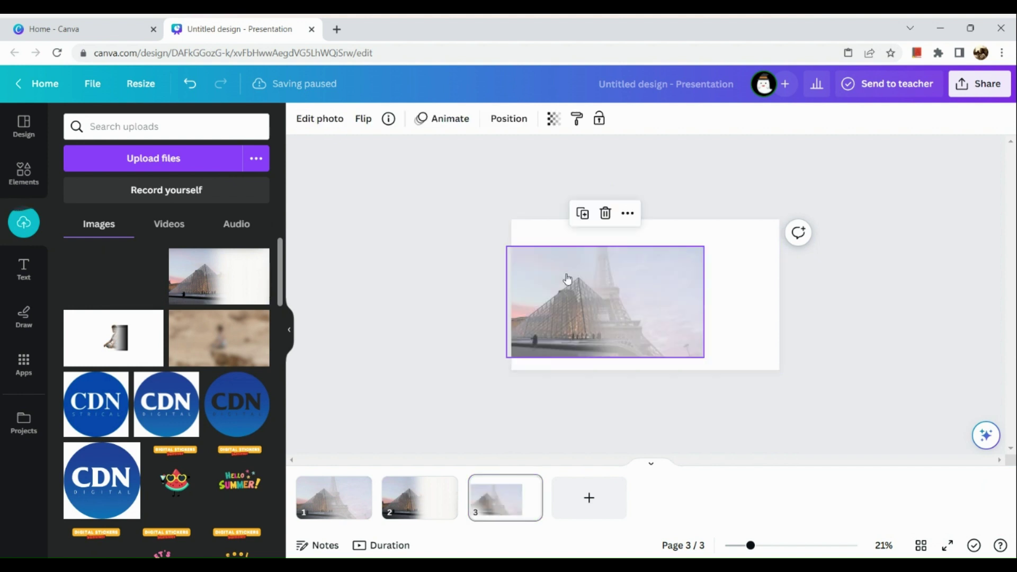
left_click_drag(702, 246, 784, 223)
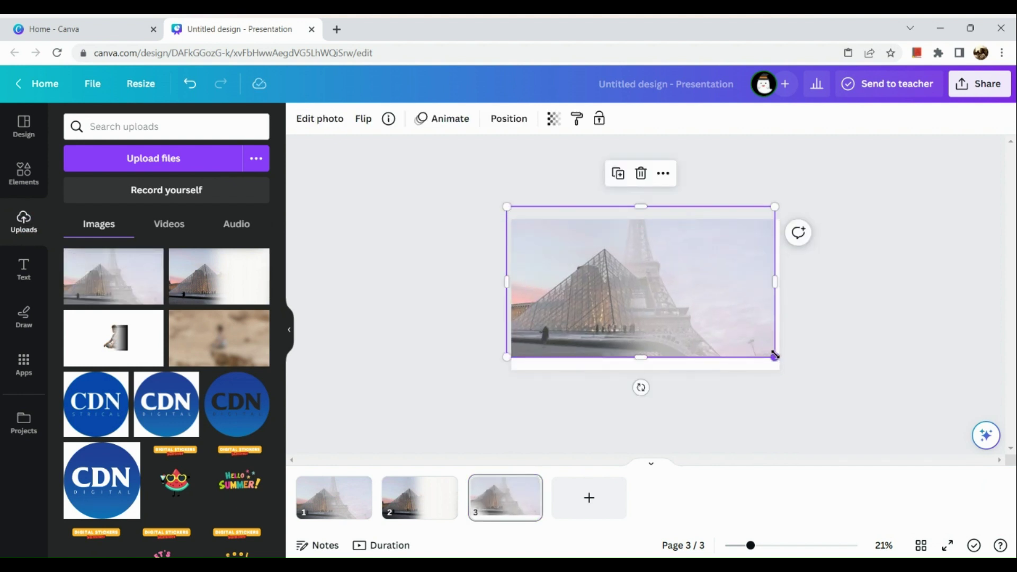
left_click_drag(774, 357, 798, 370)
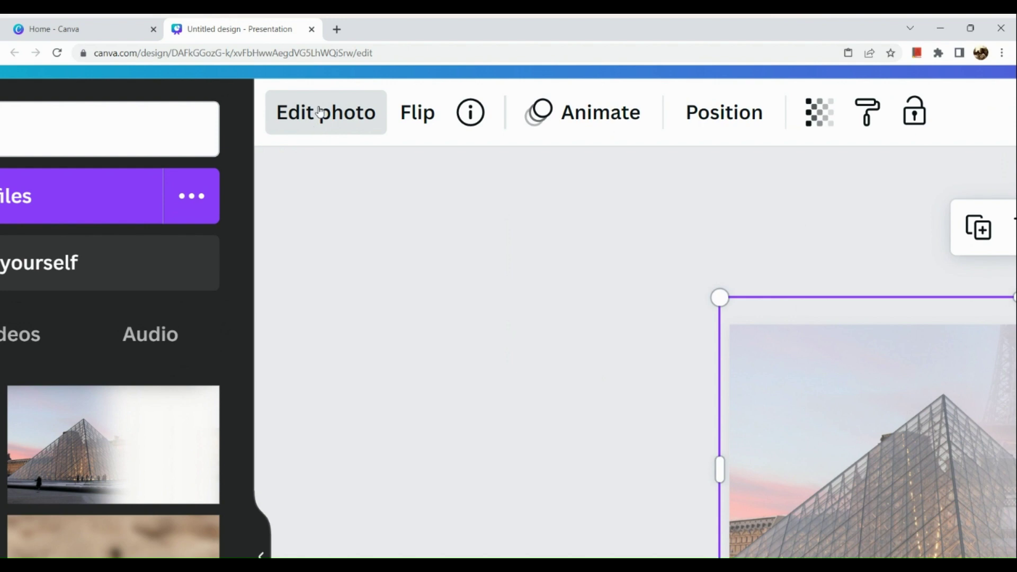
Adjust the blended image on page 3, setting its brightness to -29, contrast to 48 and saturation to 64
left_click(320, 112)
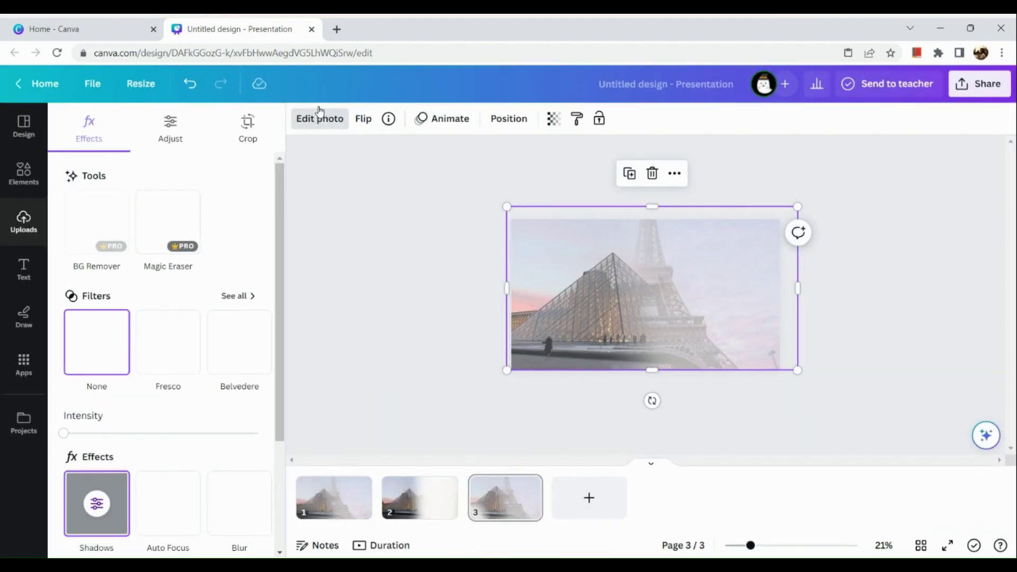
left_click(320, 114)
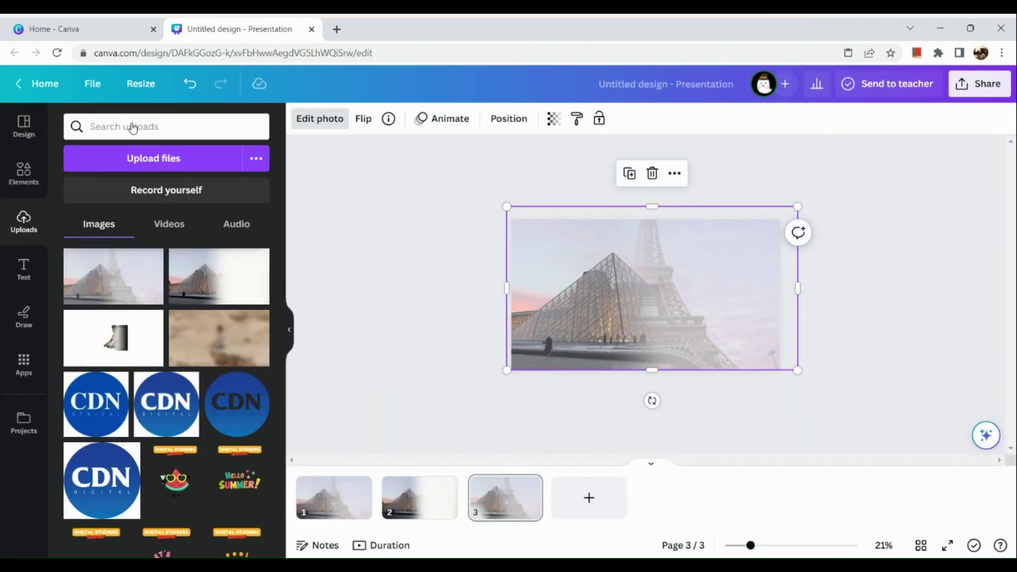
left_click(320, 119)
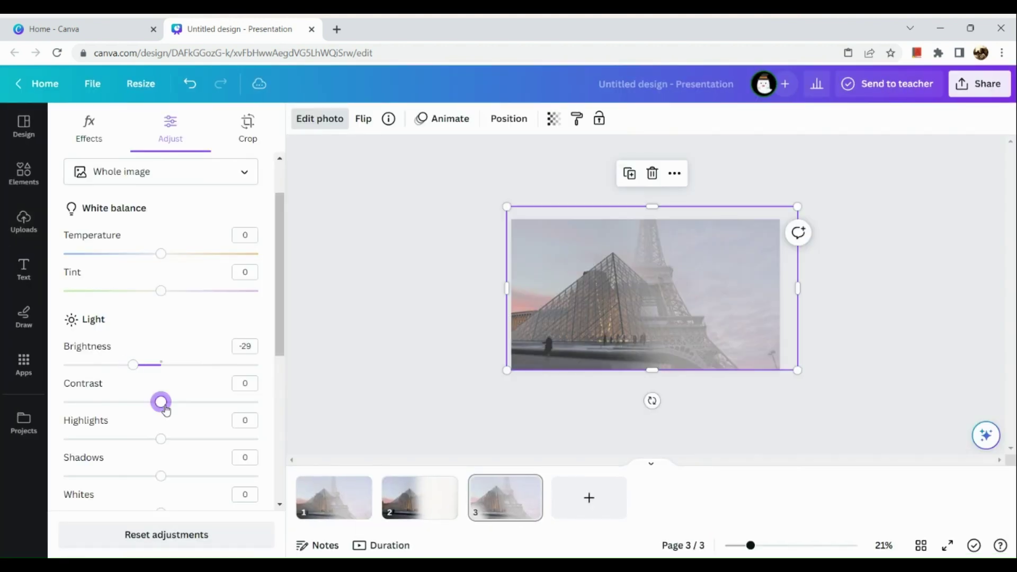
left_click_drag(161, 402, 208, 414)
scroll(192, 448, "down", 3)
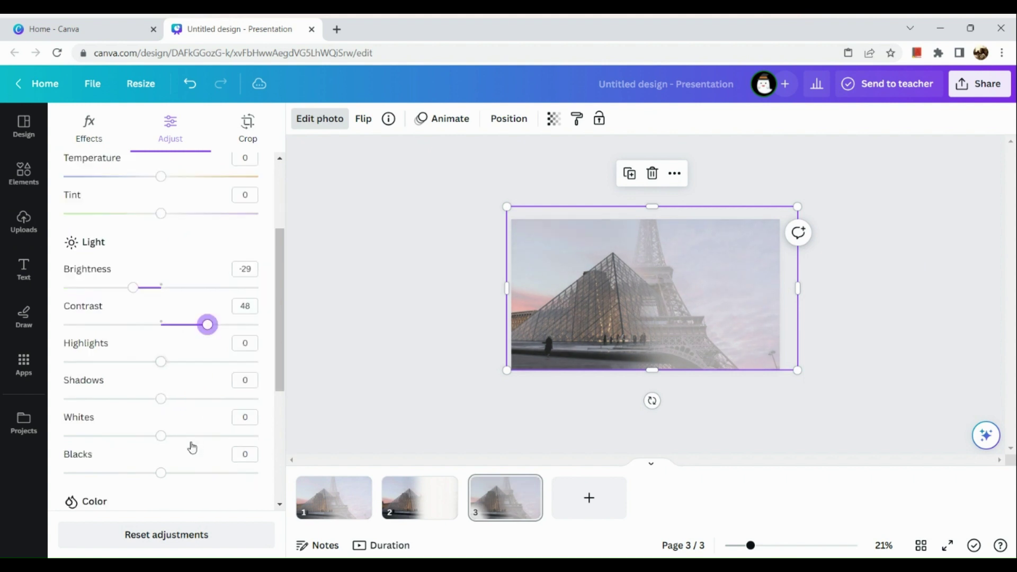
scroll(192, 448, "down", 3)
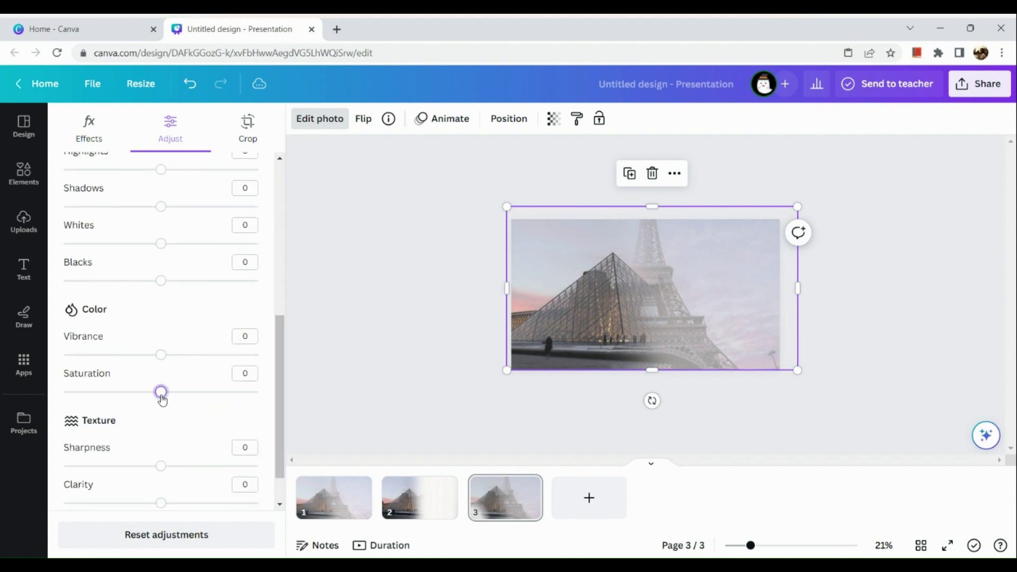
left_click_drag(161, 393, 228, 406)
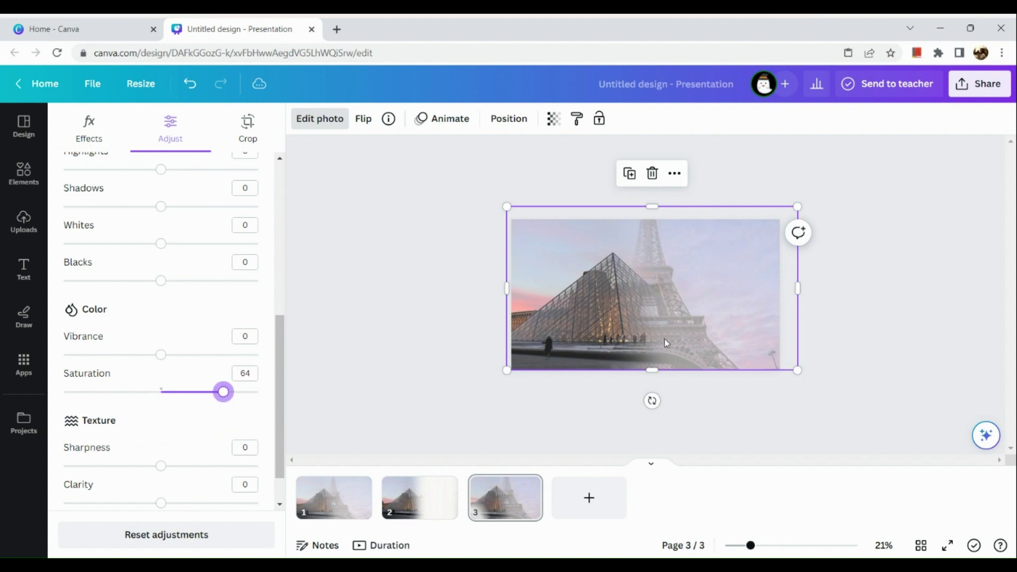
Refine the page 3 image's adjustments to brightness -33, contrast 72 and saturation 84, and deselect the image
scroll(232, 333, "up", 3)
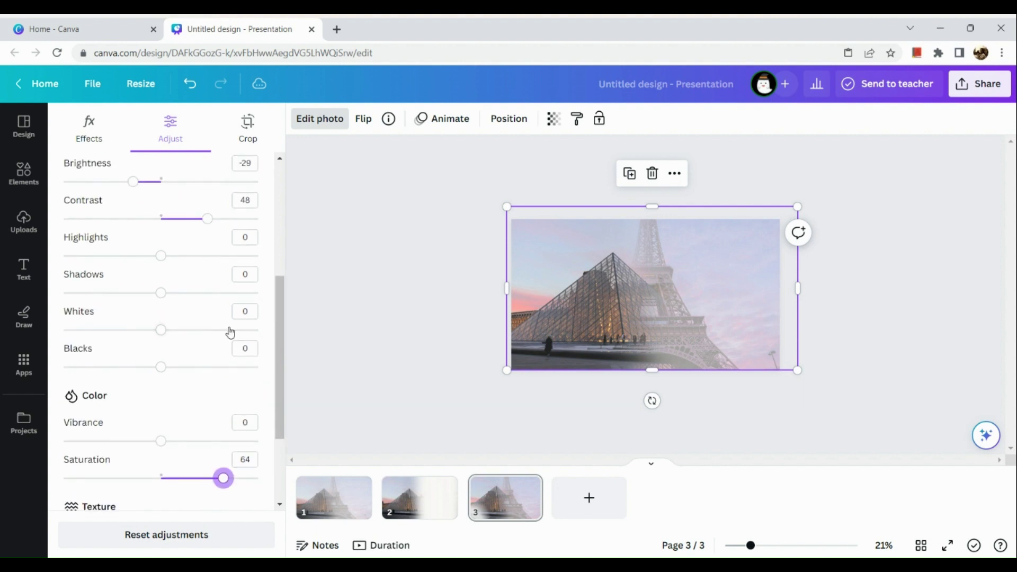
left_click_drag(136, 215, 129, 215)
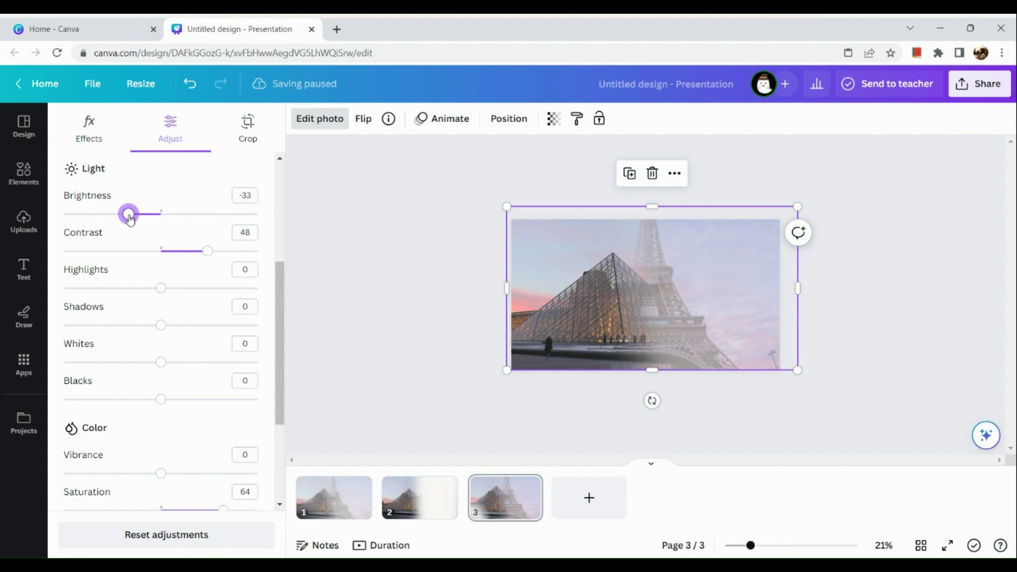
left_click_drag(210, 254, 232, 255)
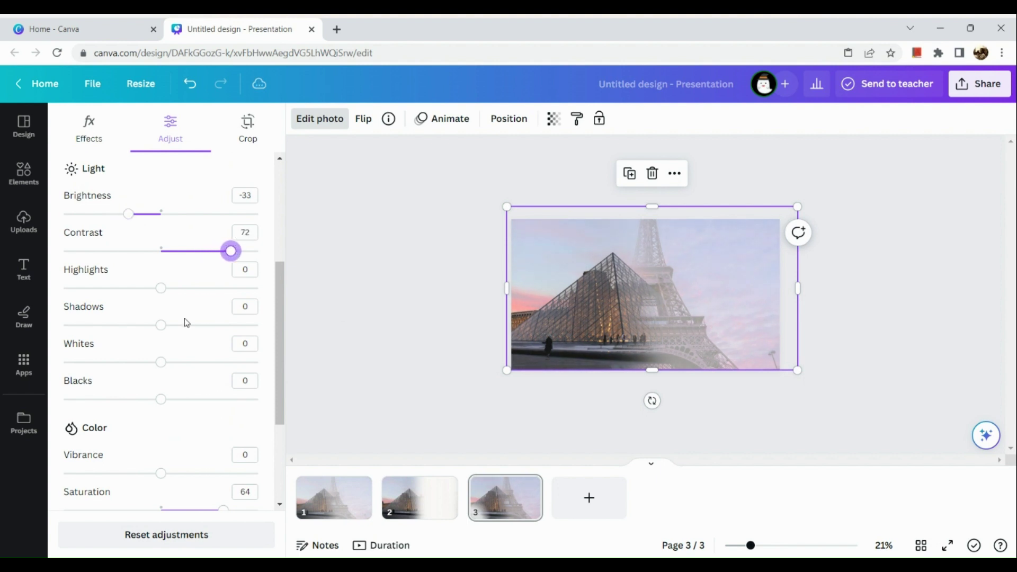
scroll(188, 390, "down", 3)
left_click_drag(228, 351, 244, 353)
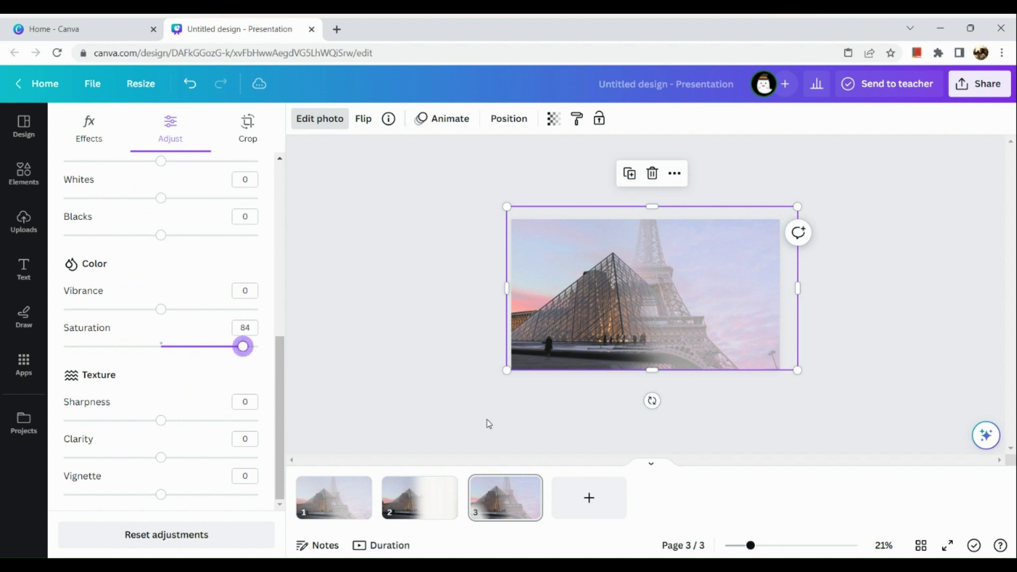
left_click(897, 359)
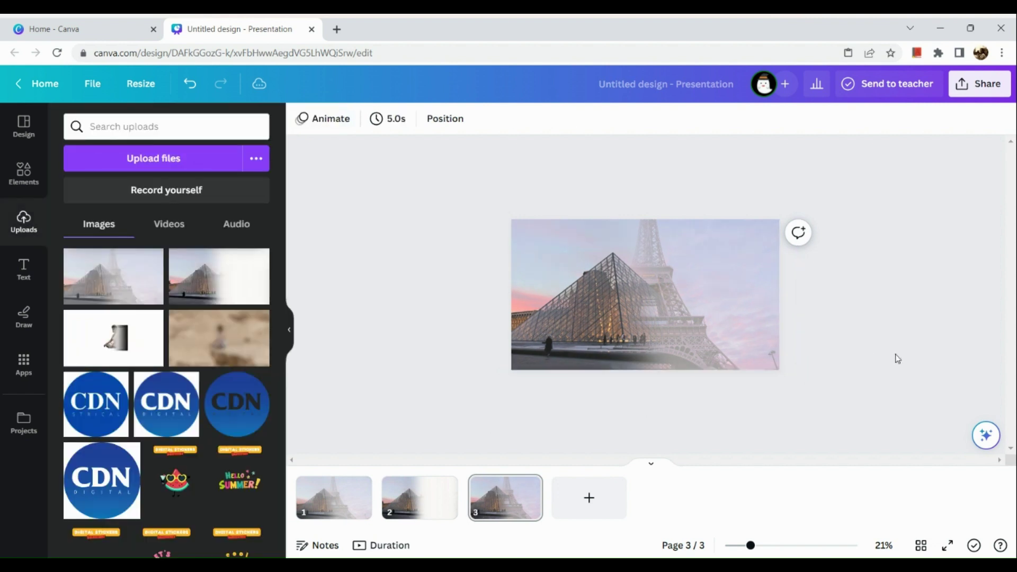